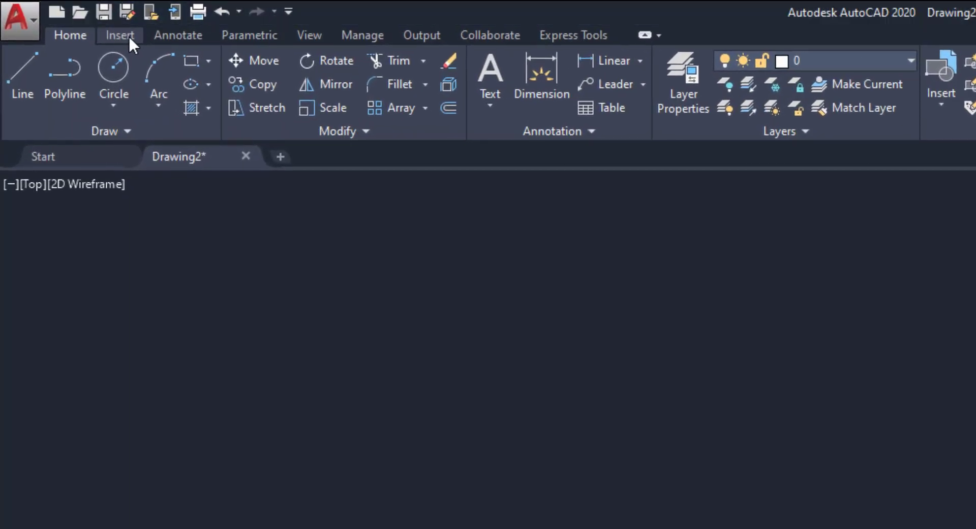
Step: Open the Set Location options in the Insert tab's Location panel for Drawing2
left_click(129, 35)
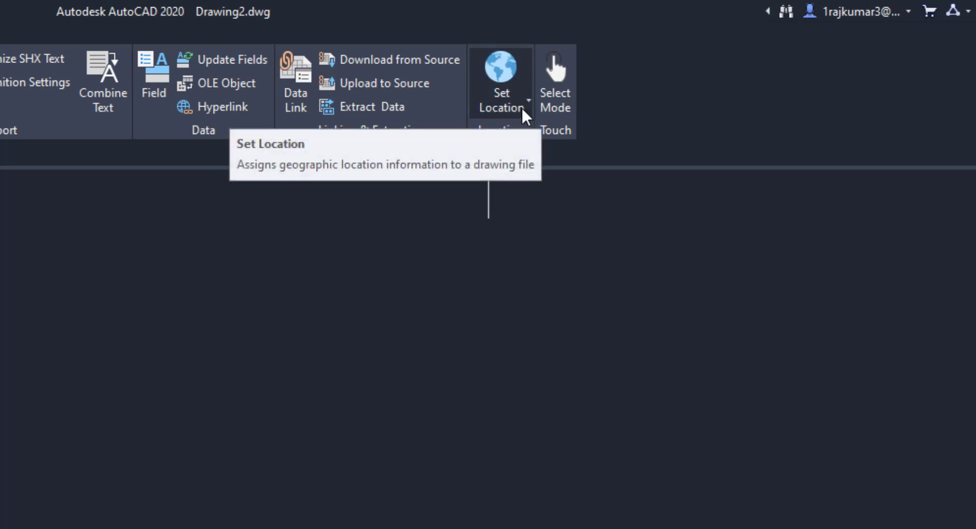
left_click(524, 113)
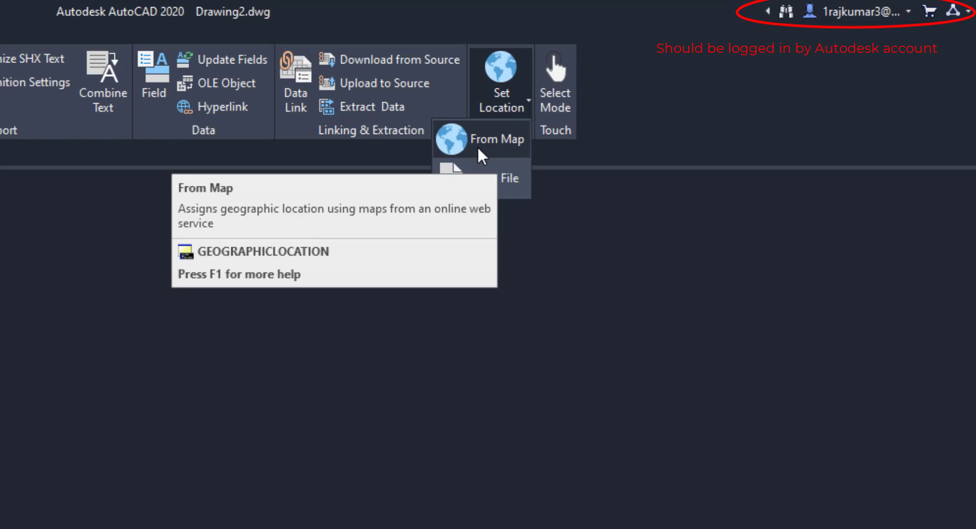
Step: Choose From Map and search the address field for Jaffna
left_click(479, 148)
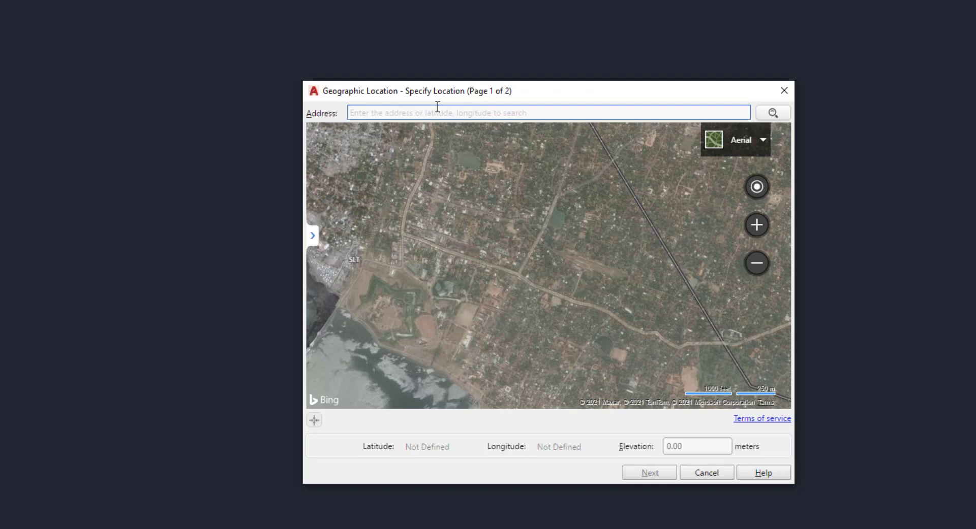
type("Jaffna")
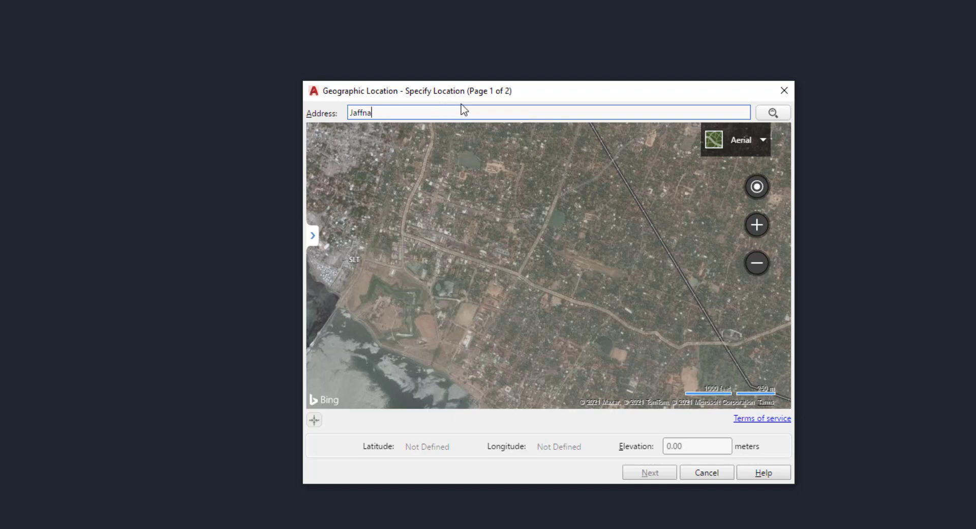
left_click(772, 114)
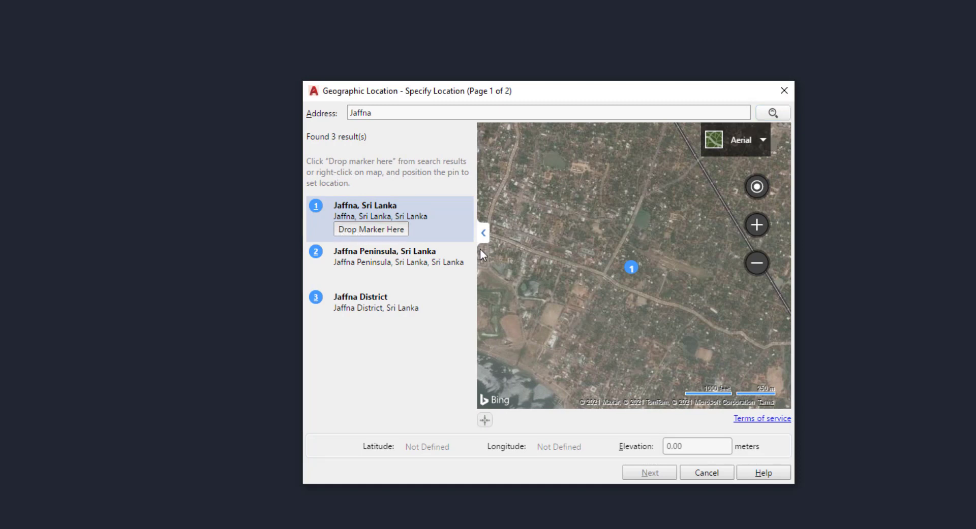
Step: Drop the marker at Jaffna, Sri Lanka, with time zone GMT+05:30 Chennai and coordinate system IND-IVA-M
left_click(390, 231)
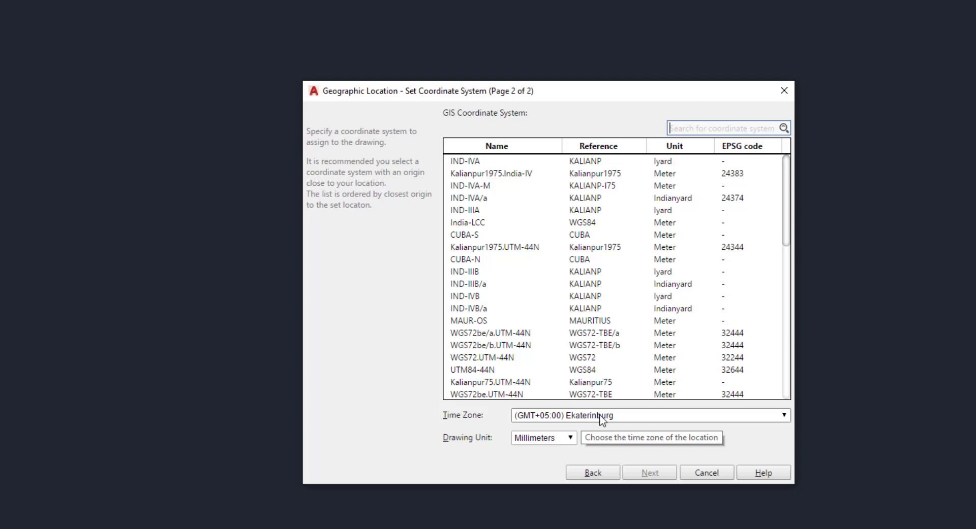
left_click(580, 420)
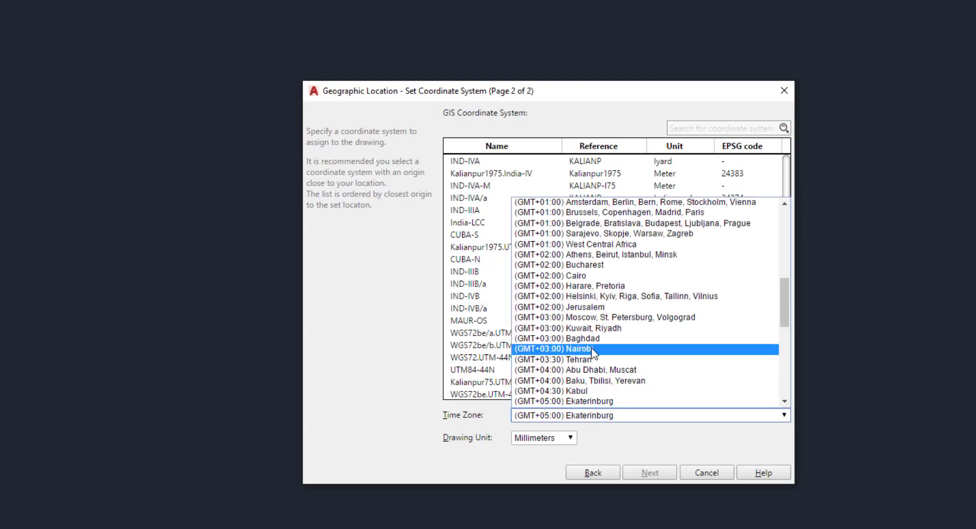
scroll(594, 348, "down", 7)
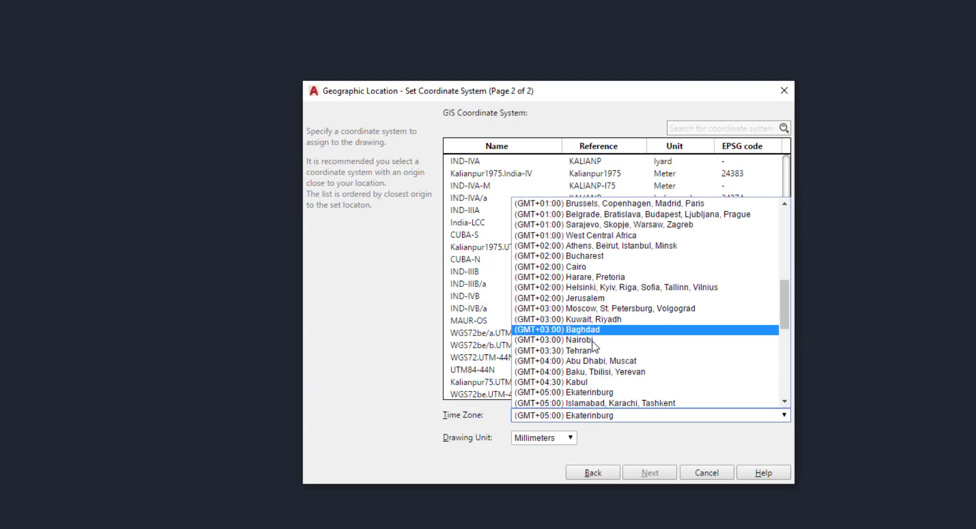
scroll(593, 346, "up", 4)
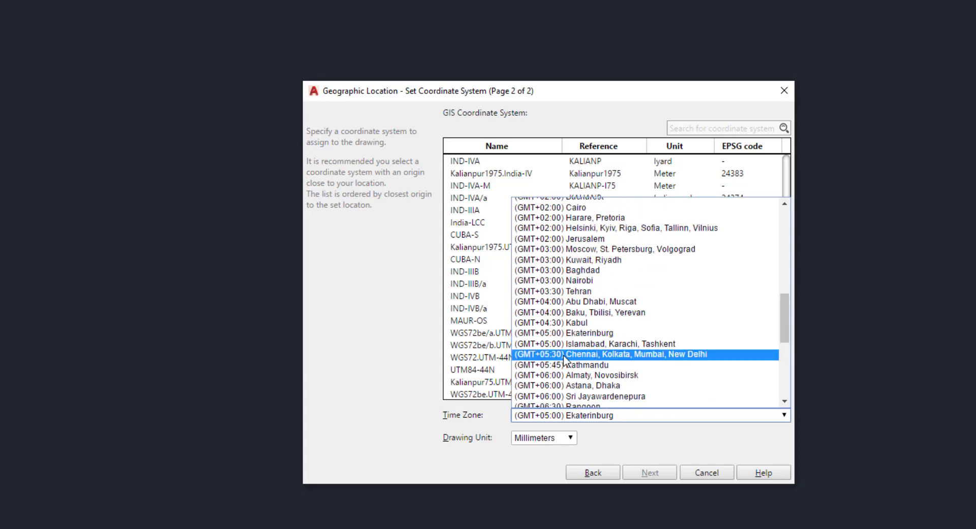
left_click(563, 356)
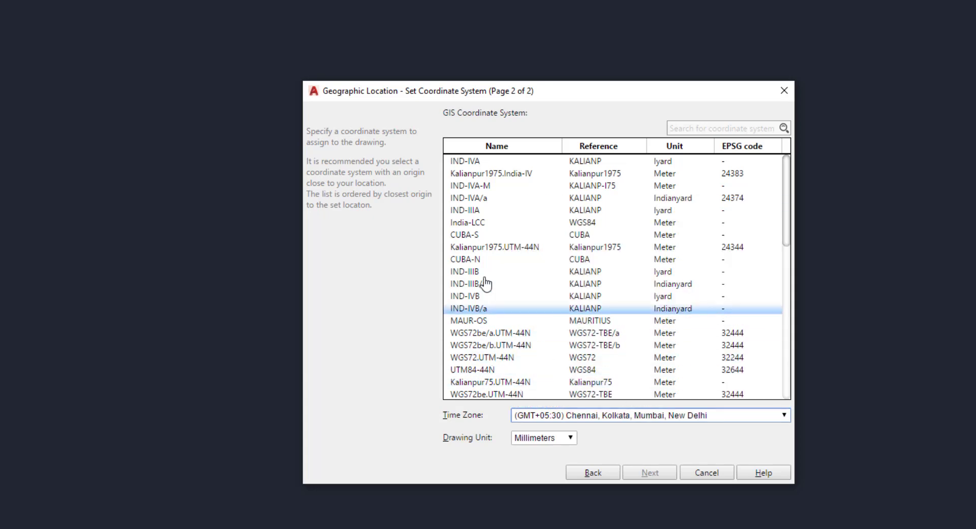
left_click(470, 186)
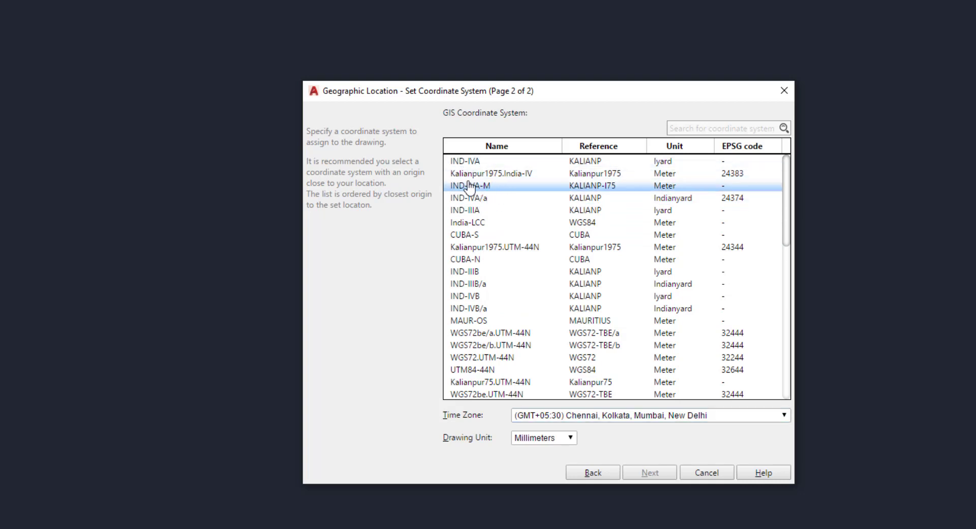
left_click(650, 474)
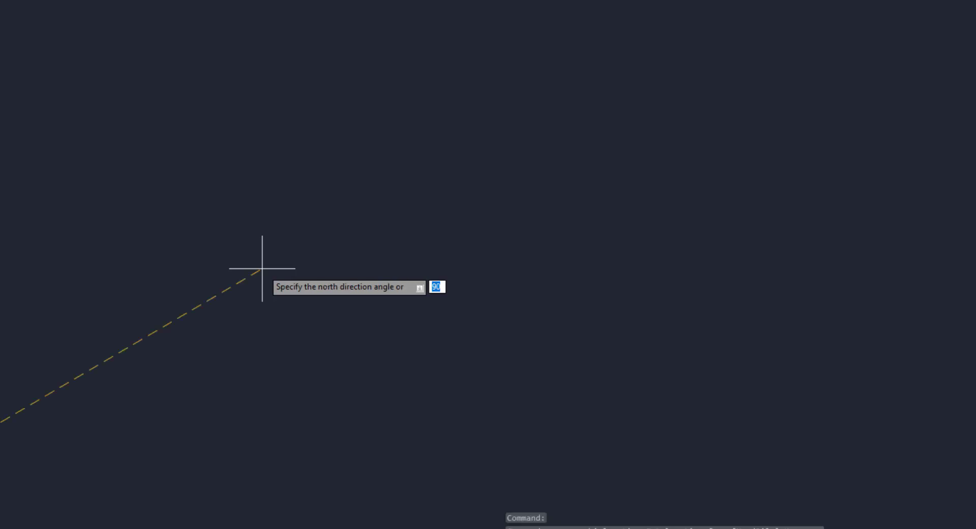
key("Return")
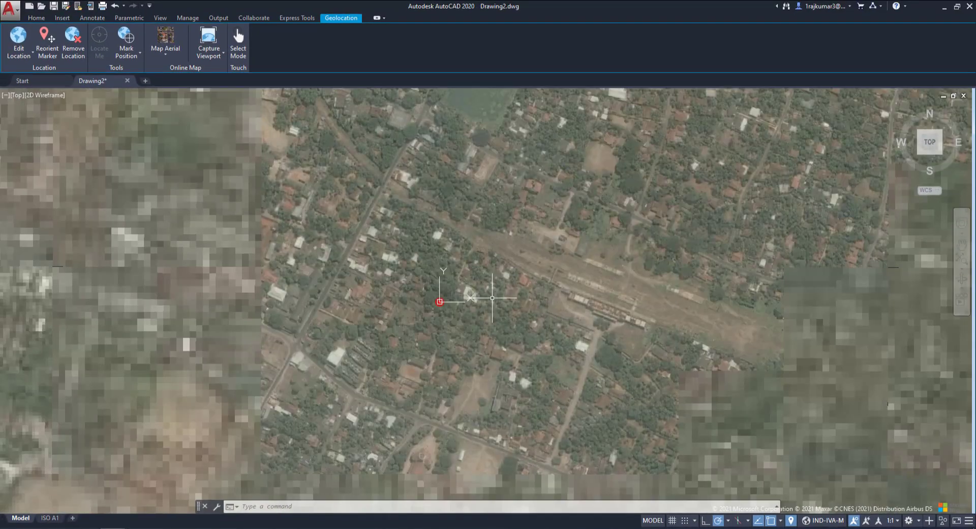
scroll(492, 299, "up", 3)
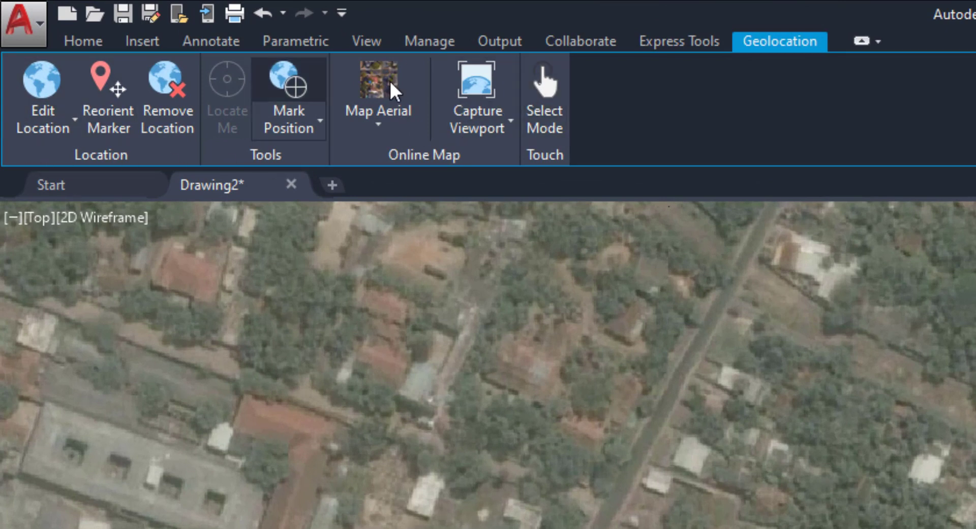
Step: Zoom into the aerial map around Jaffna and bring up the online map type list
left_click(314, 137)
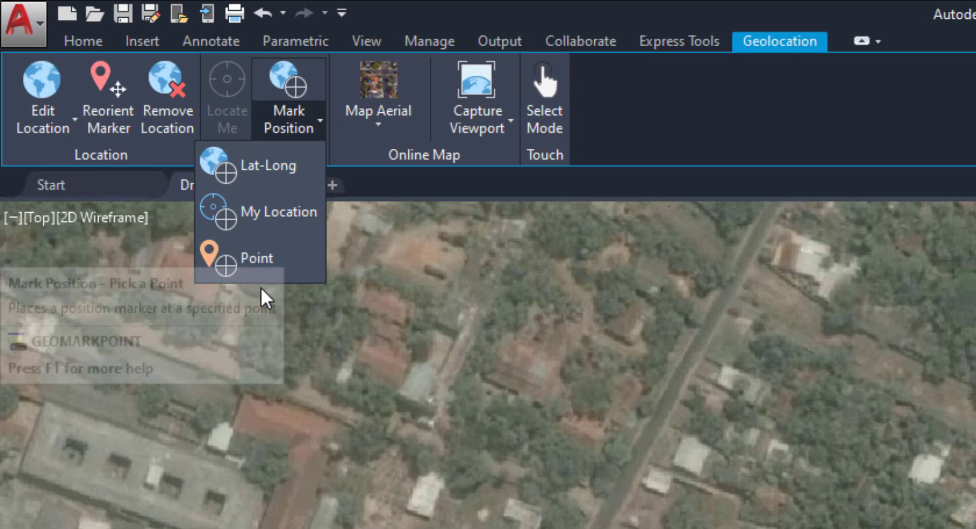
left_click(254, 272)
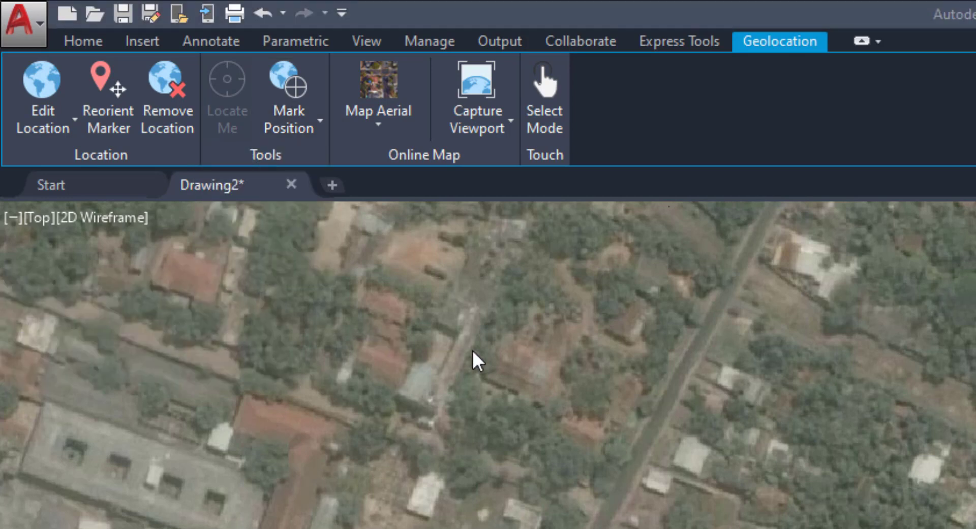
left_click(383, 137)
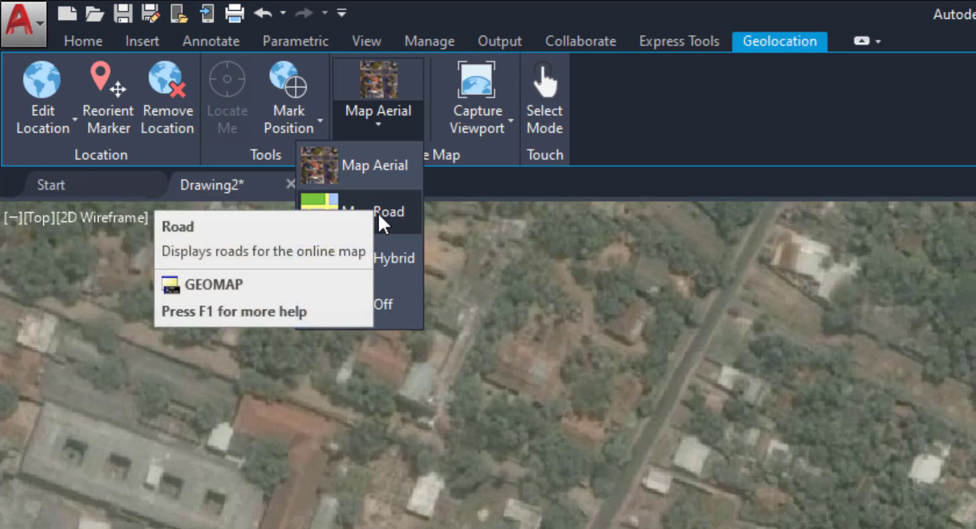
Step: Switch the online map from Aerial to Hybrid, showing roads and labels around Jaffna
key("Escape")
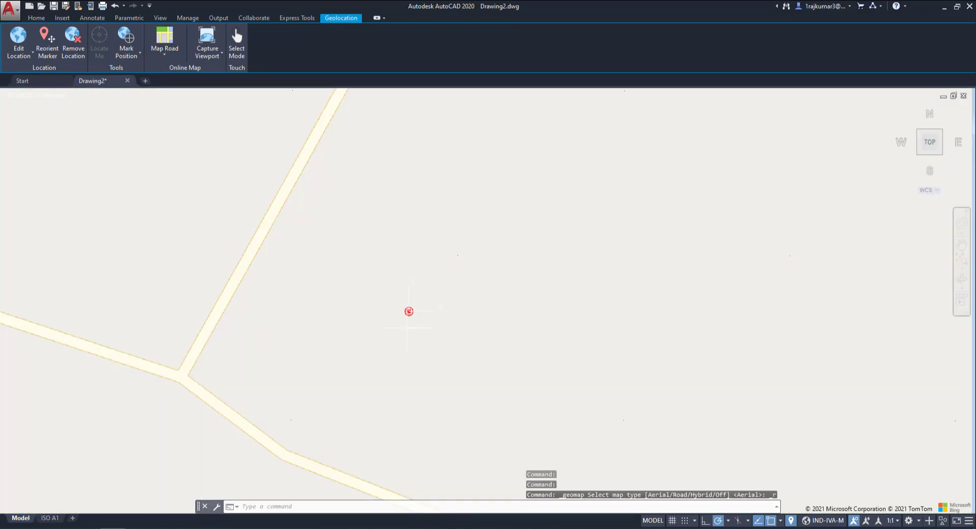
scroll(452, 335, "down", 4)
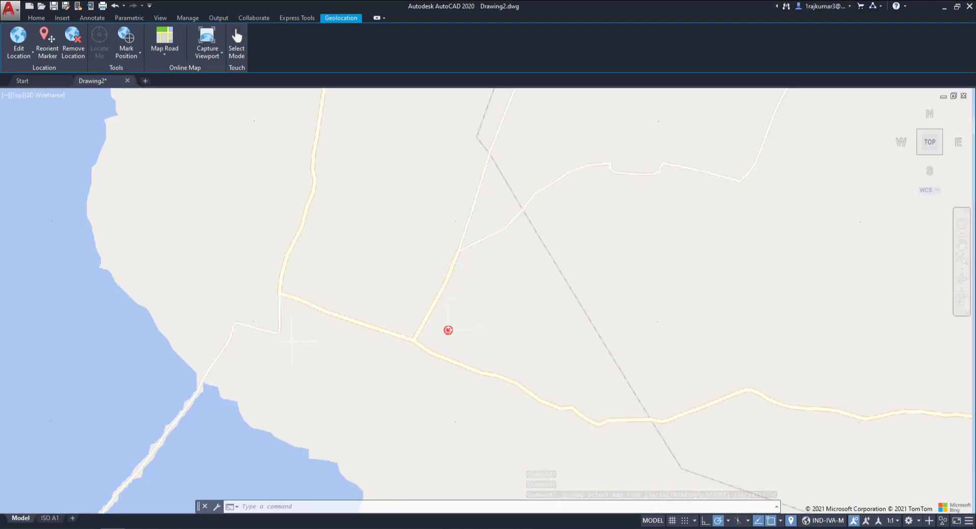
scroll(490, 293, "down", 3)
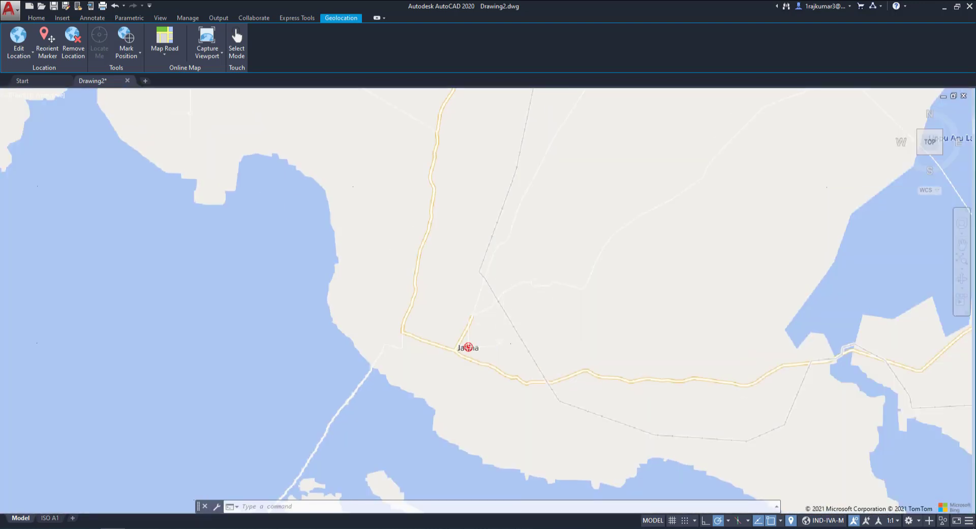
left_click(160, 55)
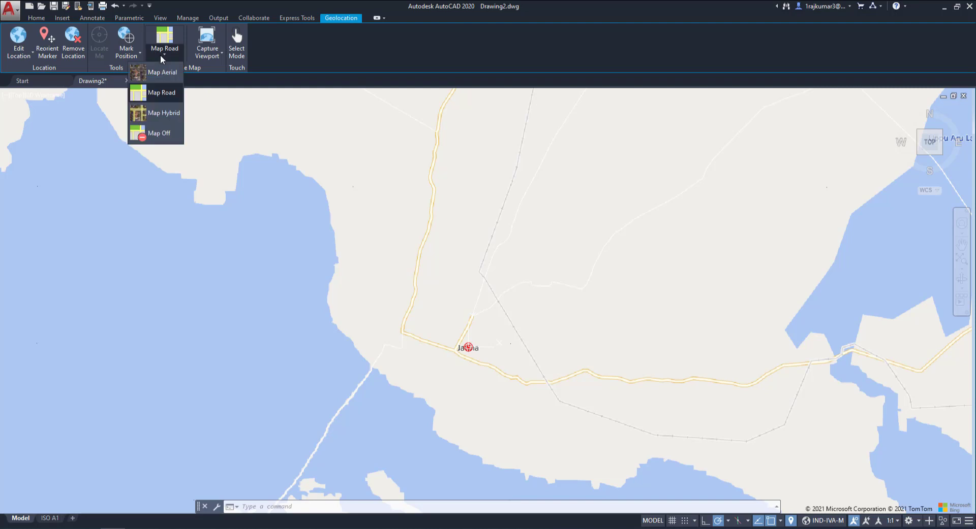
left_click(164, 114)
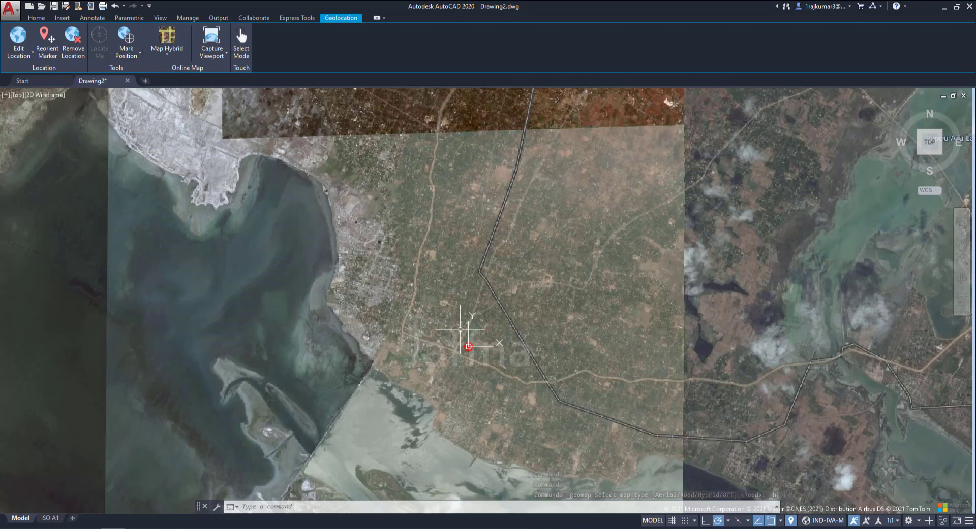
left_click(140, 55)
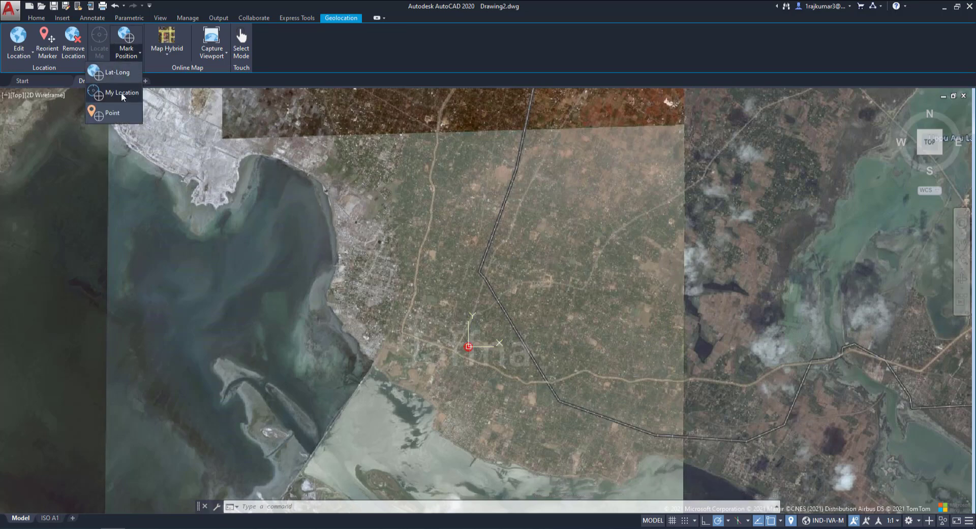
left_click(167, 46)
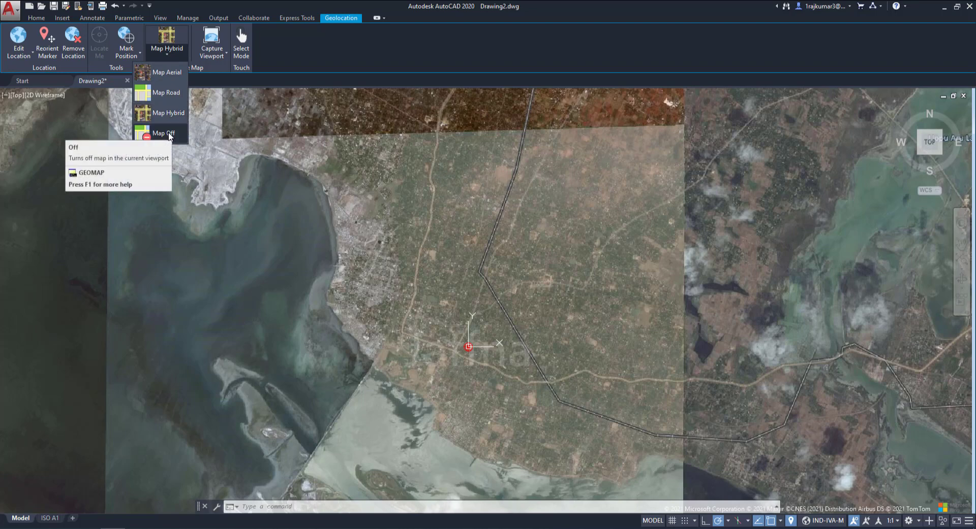
Step: Turn the map off, then back to plain Aerial imagery, and zoom in on the green field
left_click(169, 136)
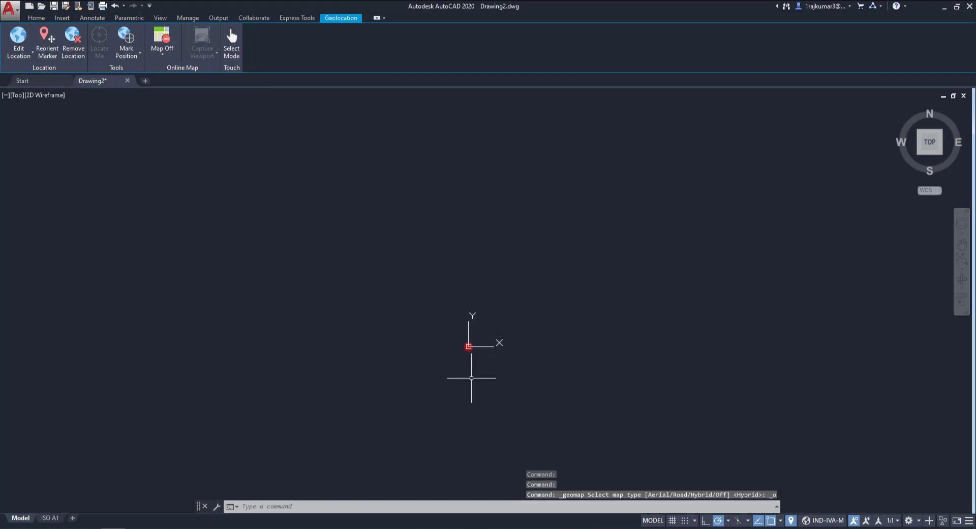
left_click(156, 56)
left_click(155, 75)
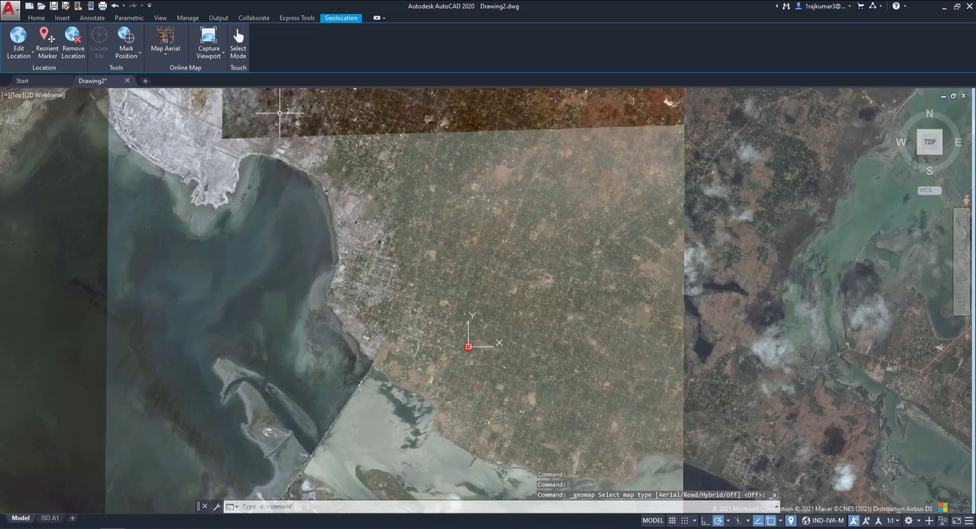
scroll(505, 331, "up", 5)
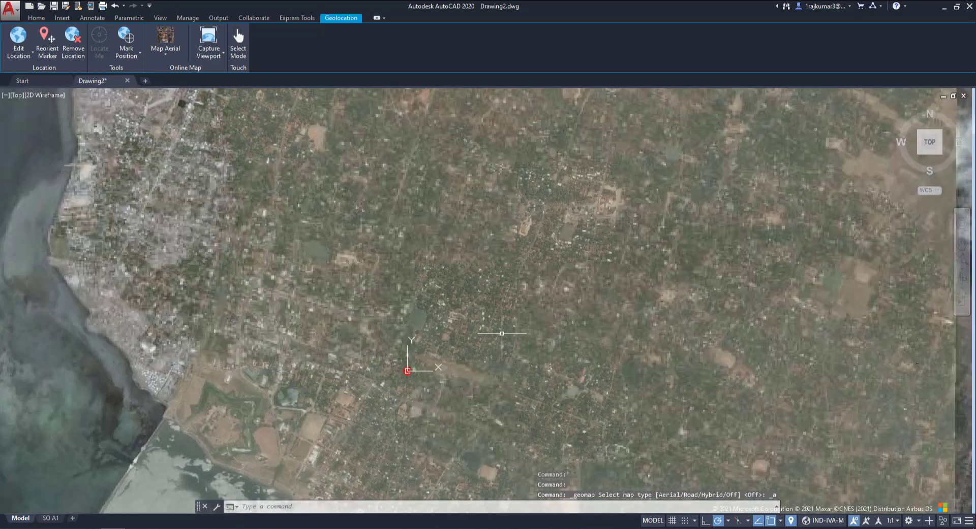
scroll(405, 323, "up", 3)
scroll(398, 323, "up", 4)
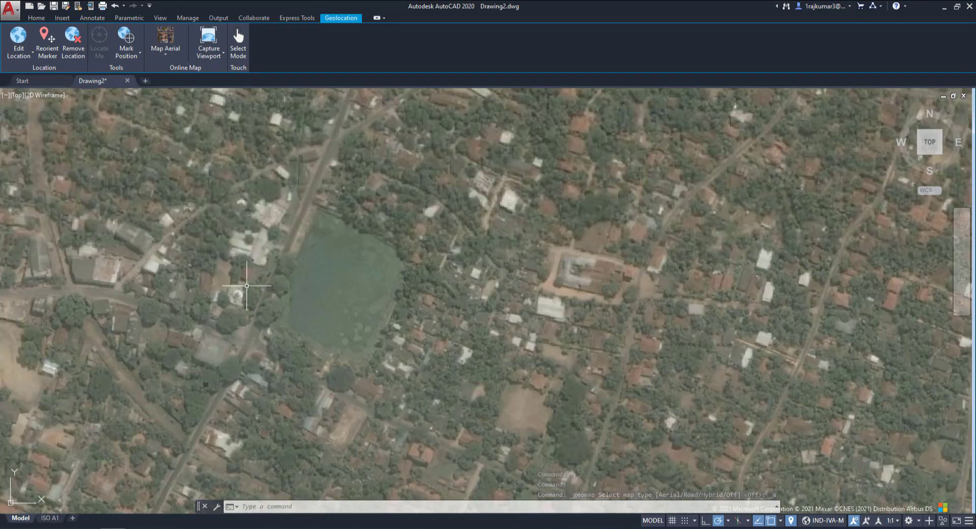
scroll(276, 283, "up", 4)
scroll(305, 313, "down", 2)
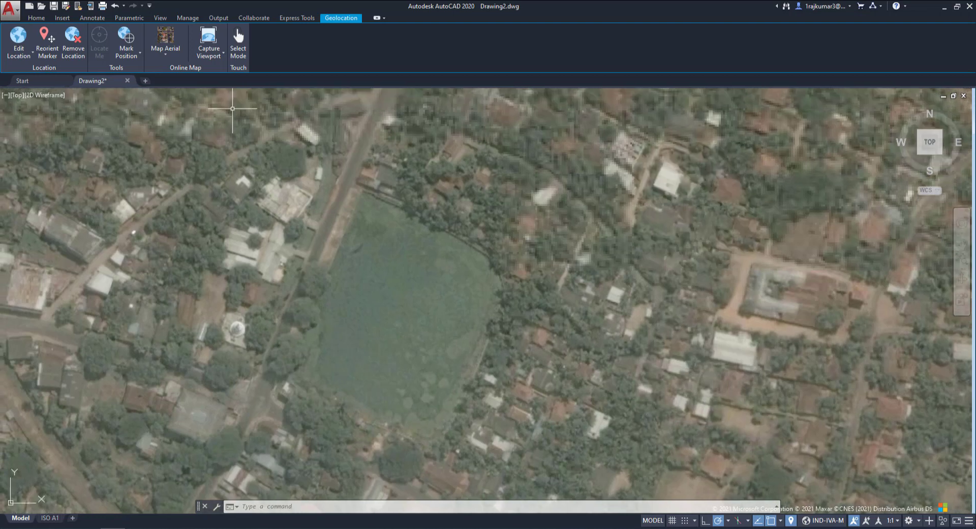
left_click(209, 54)
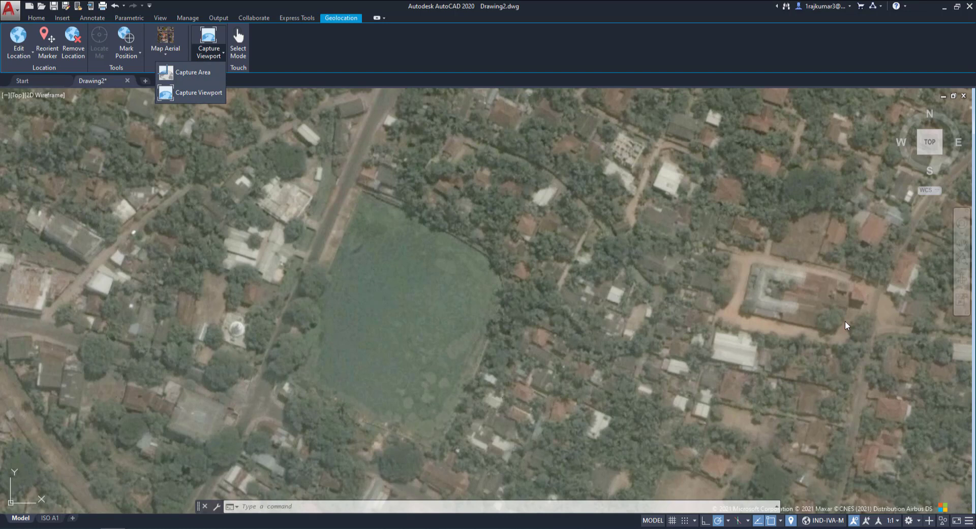
Step: Capture a map image of the rectangle from above-left to below-right of the green field, then select it
left_click(184, 77)
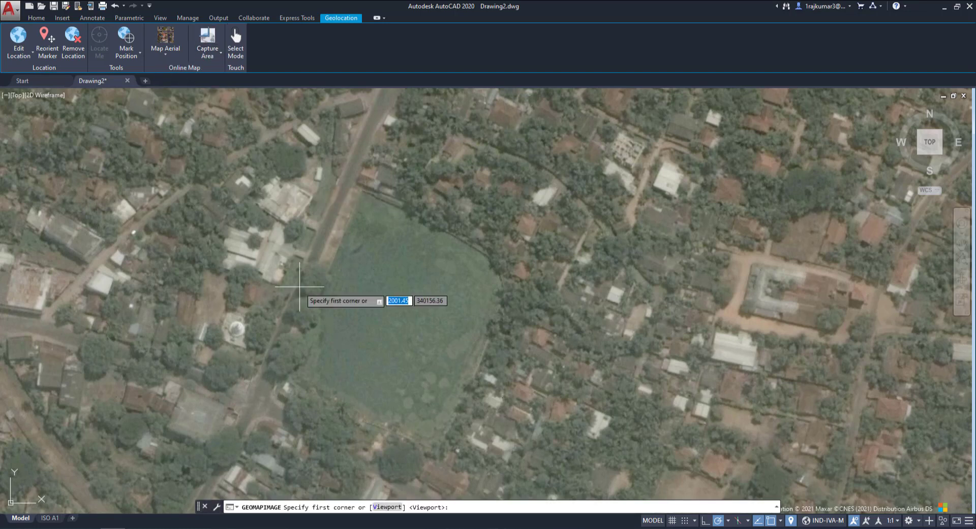
left_click(286, 184)
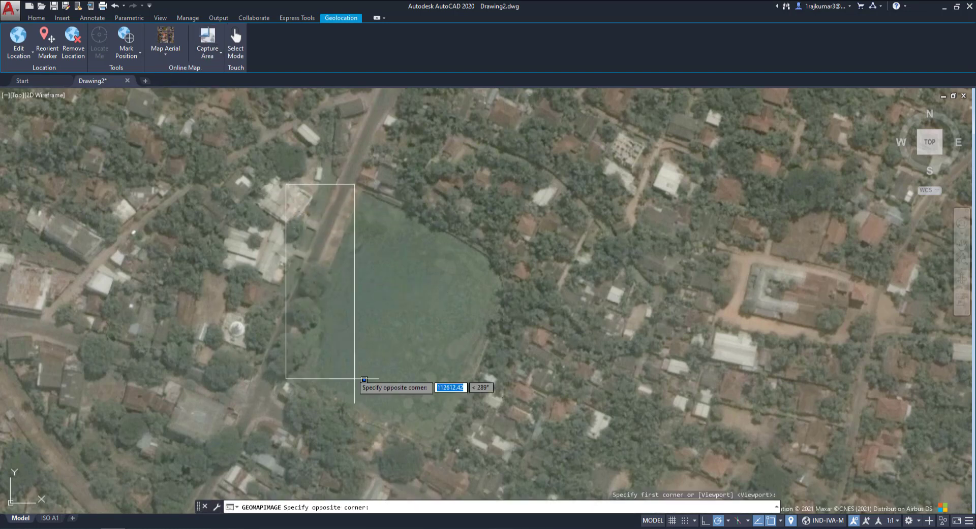
left_click(548, 470)
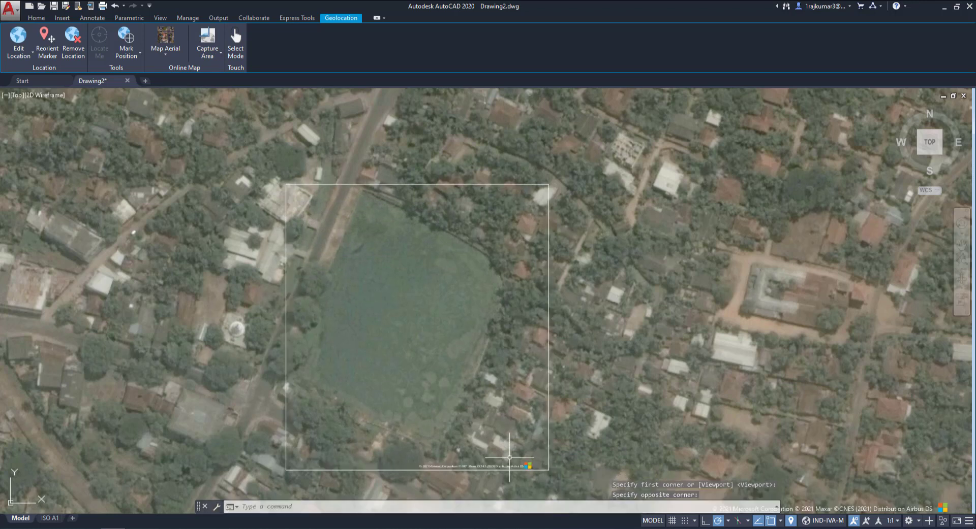
left_click(445, 185)
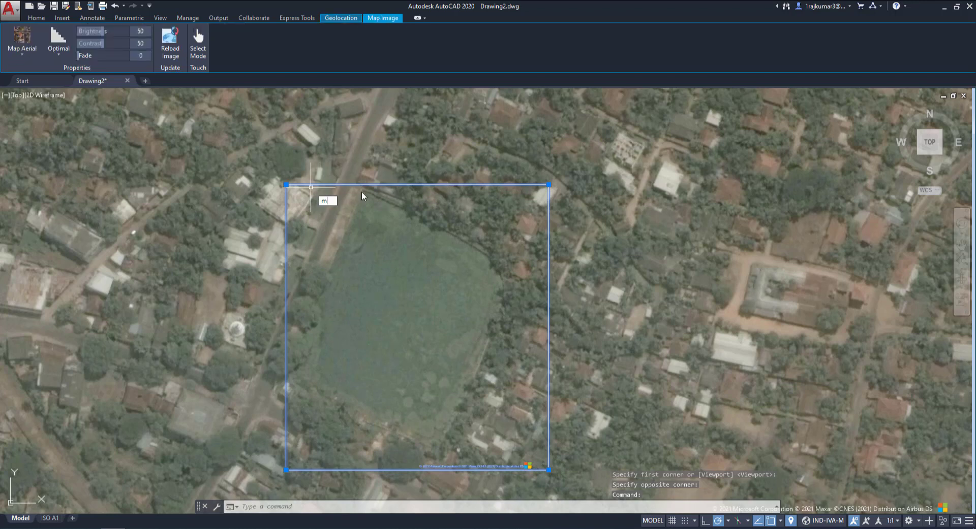
Step: Move the map image right of the field, drag it back over the field, and reselect it
key("Return")
left_click(286, 184)
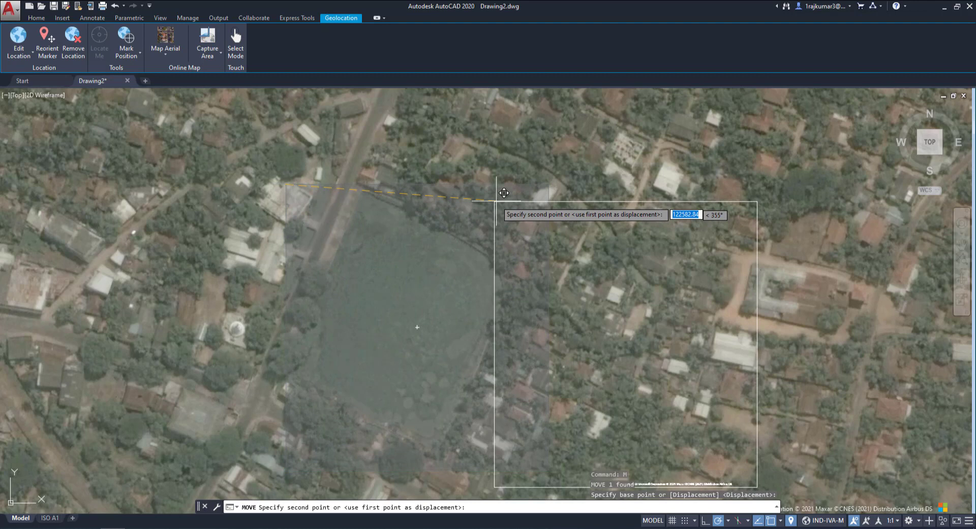
left_click(502, 199)
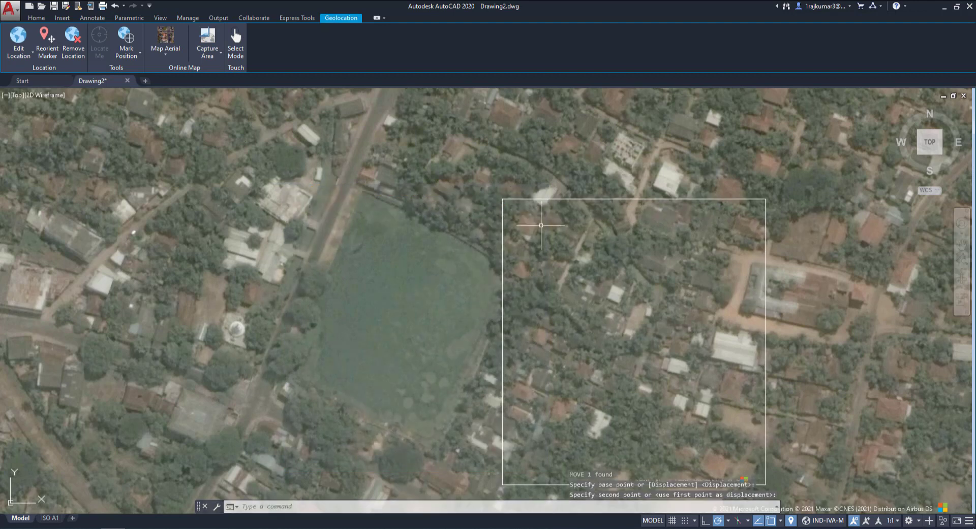
left_click(678, 199)
left_click_drag(678, 199, 459, 186)
key("Escape")
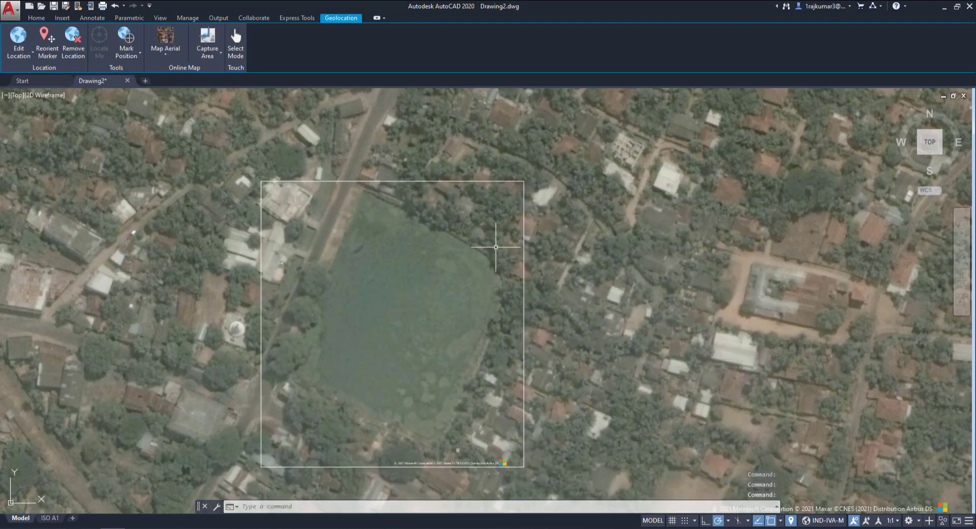
left_click(420, 183)
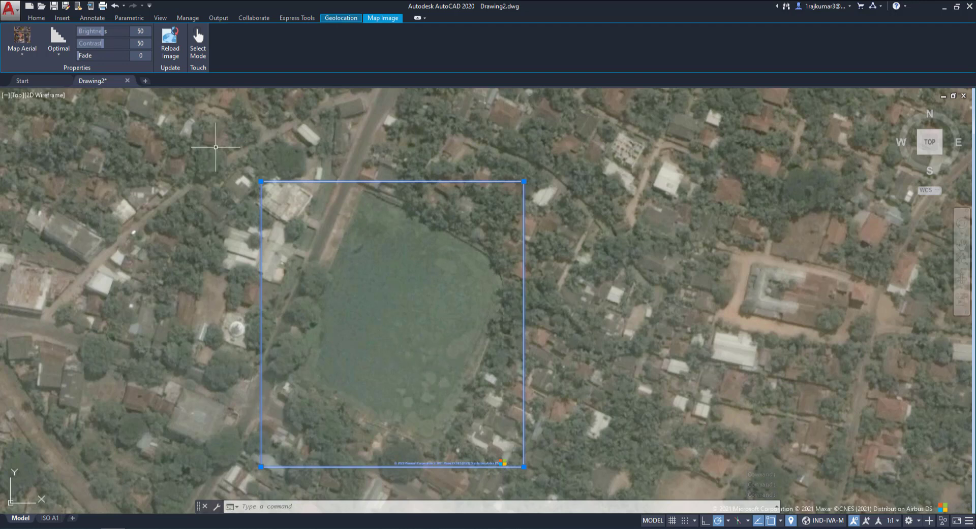
Step: Give the map image brightness 29, contrast 35, fade 9 and Very Fine resolution, then shift it right
mouse_move(101, 32)
left_mouse_down()
mouse_move(111, 32)
mouse_move(92, 32)
left_mouse_up()
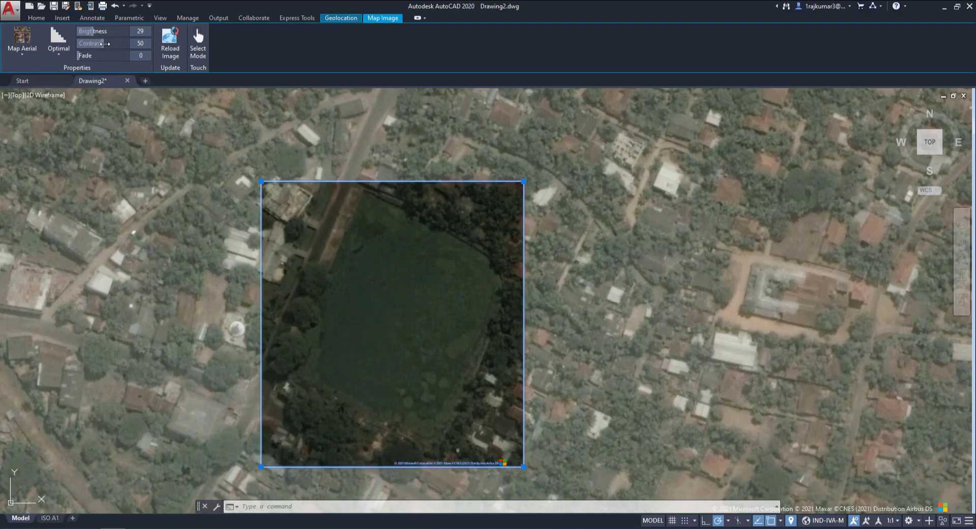
left_click_drag(105, 44, 87, 56)
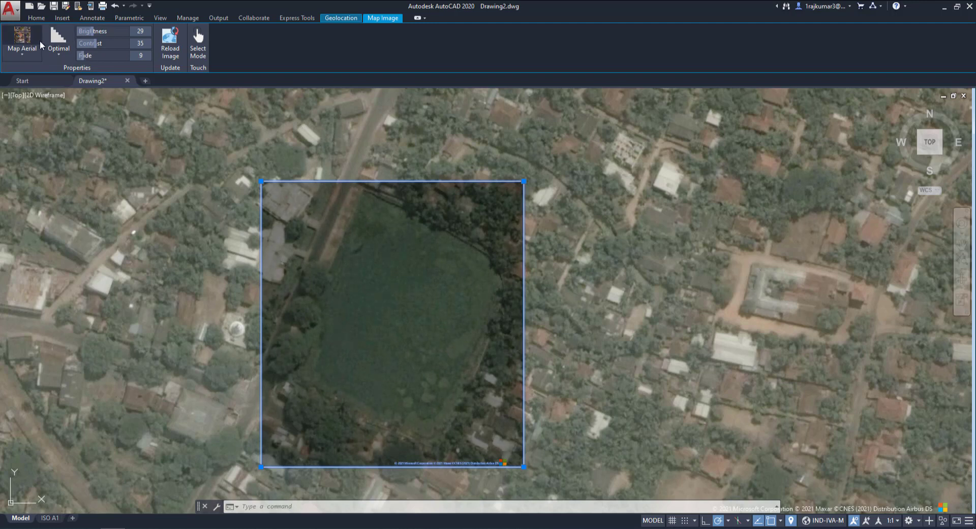
left_click(60, 55)
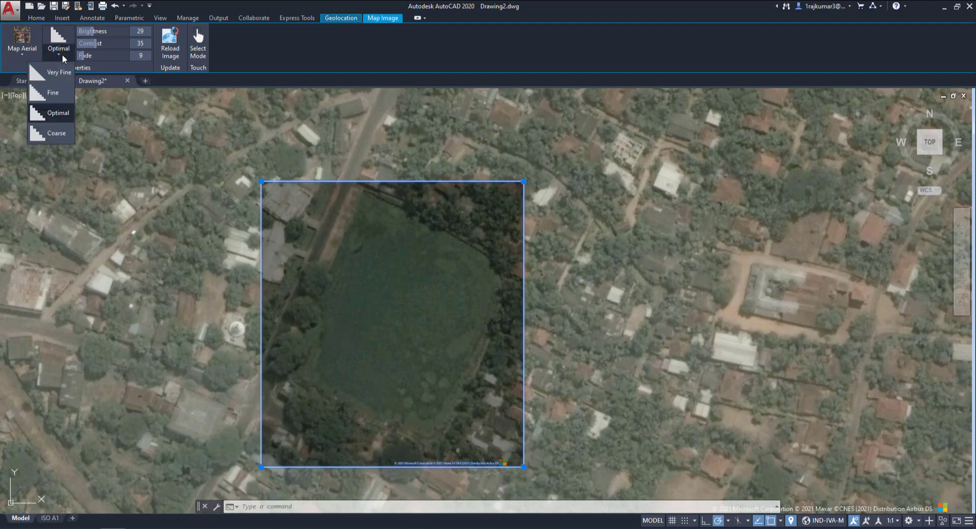
left_click(63, 72)
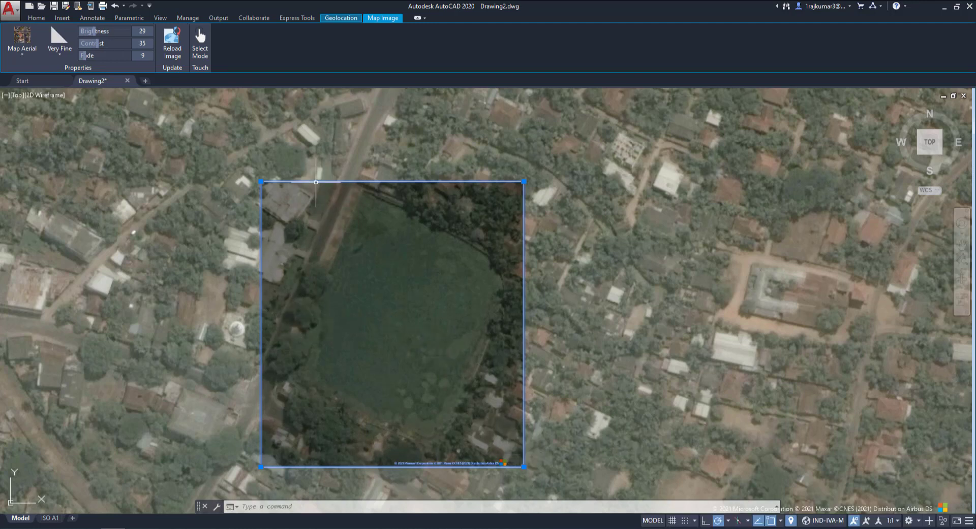
left_click_drag(315, 182, 454, 197)
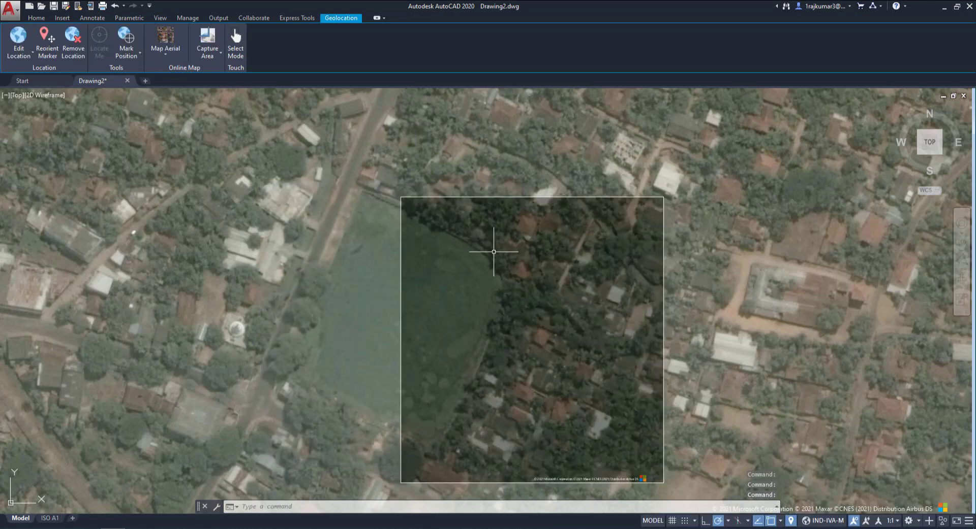
Step: Undo the image move and re-place the geolocation marker at a point in the field
key("ctrl+z")
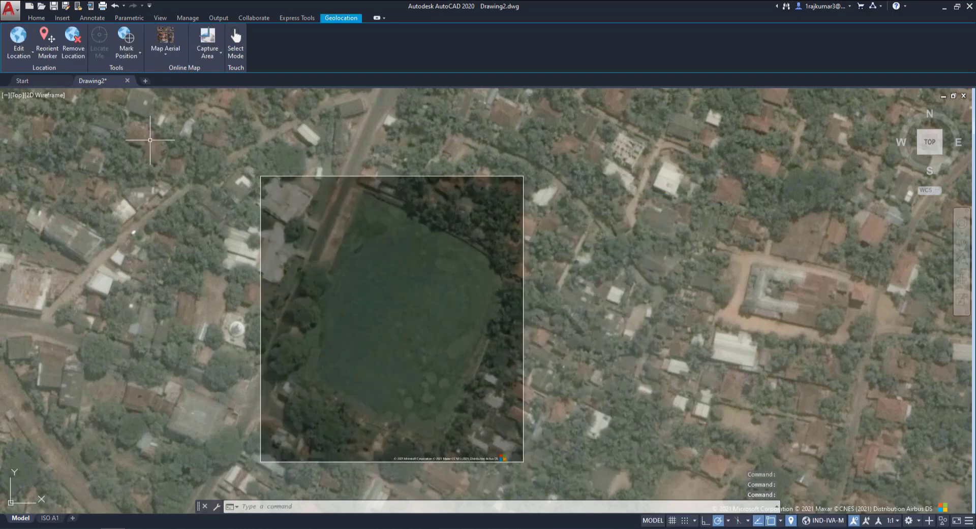
left_click(51, 54)
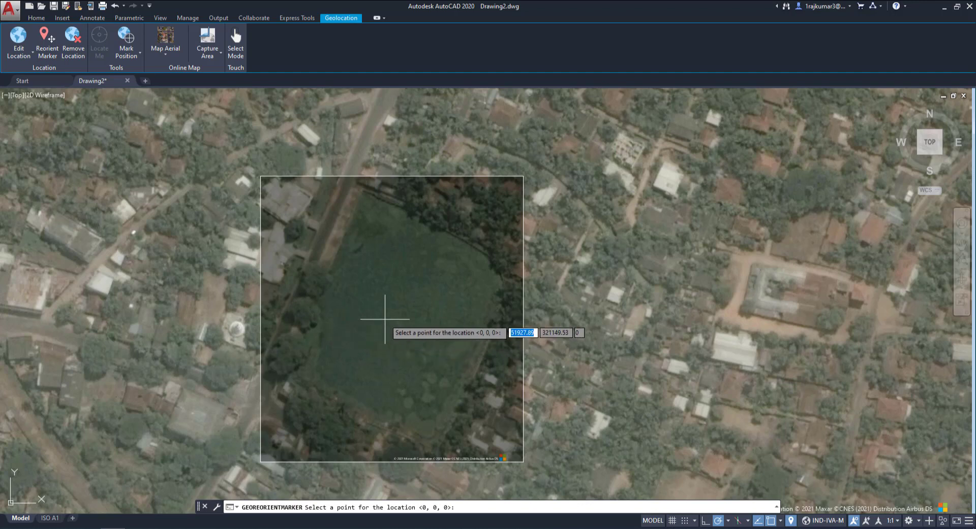
left_click(333, 300)
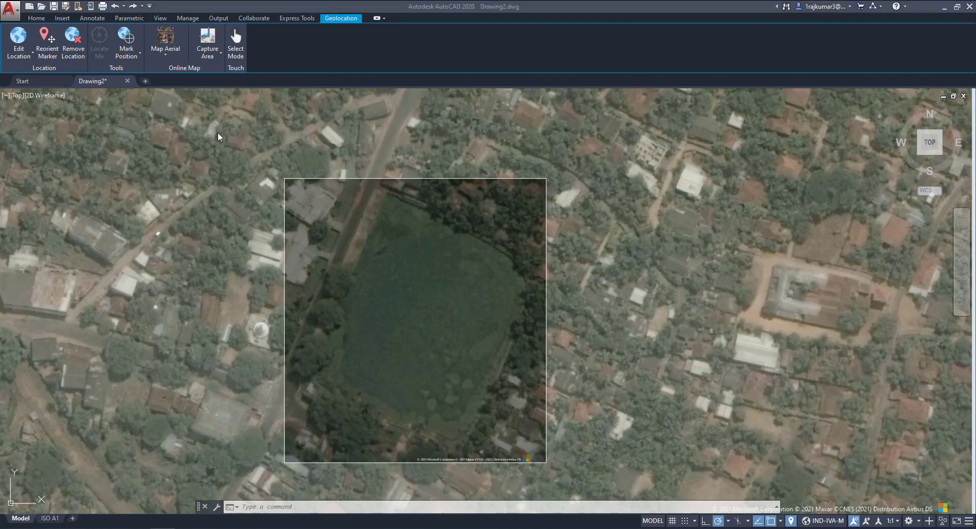
Step: Set the Geolocation online map to Map Off, leaving only the captured field image
left_click(164, 54)
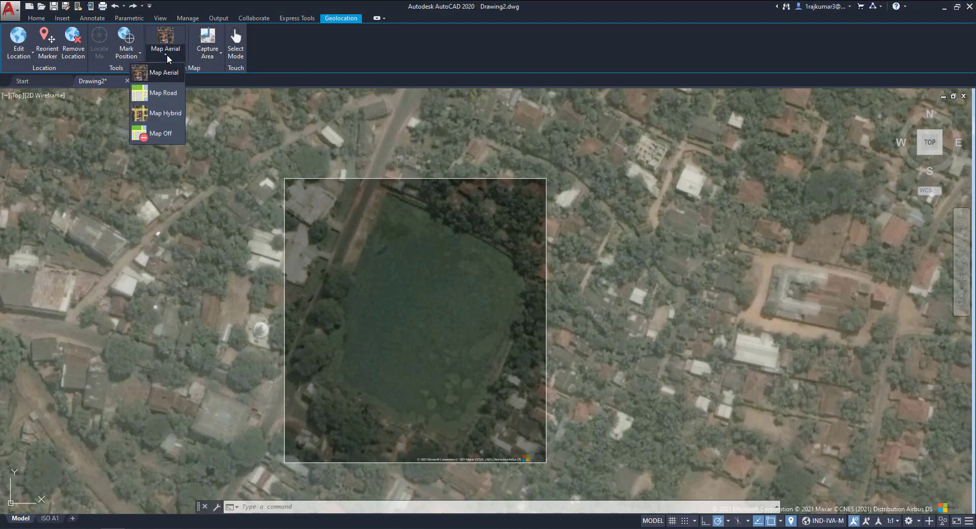
left_click(167, 134)
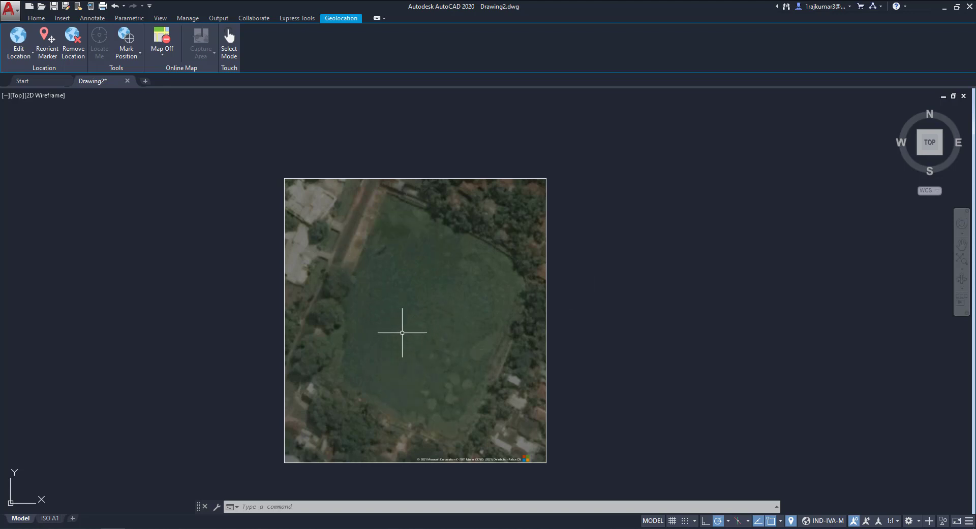
left_click(43, 19)
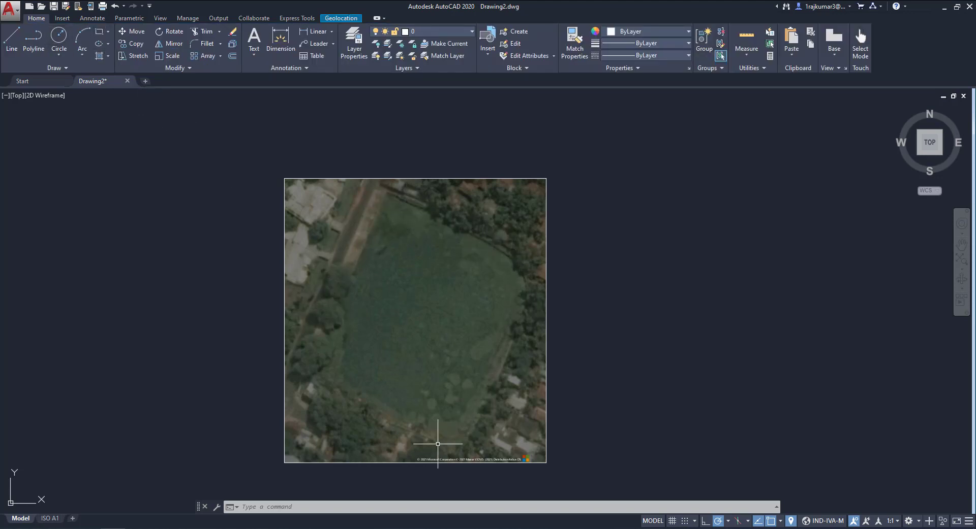
Step: Start a polyline at the field's top corner with an arc to the right side and a line toward the bottom
left_click(34, 41)
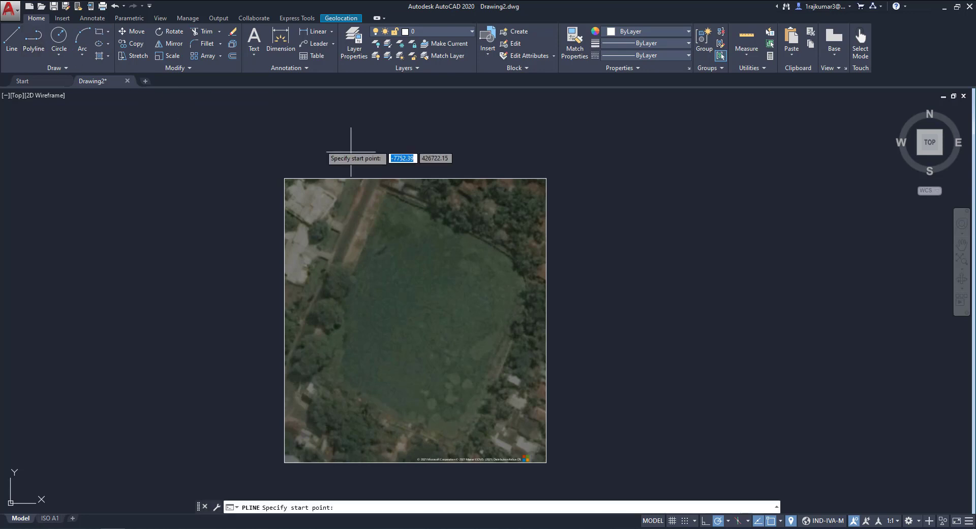
left_click(386, 195)
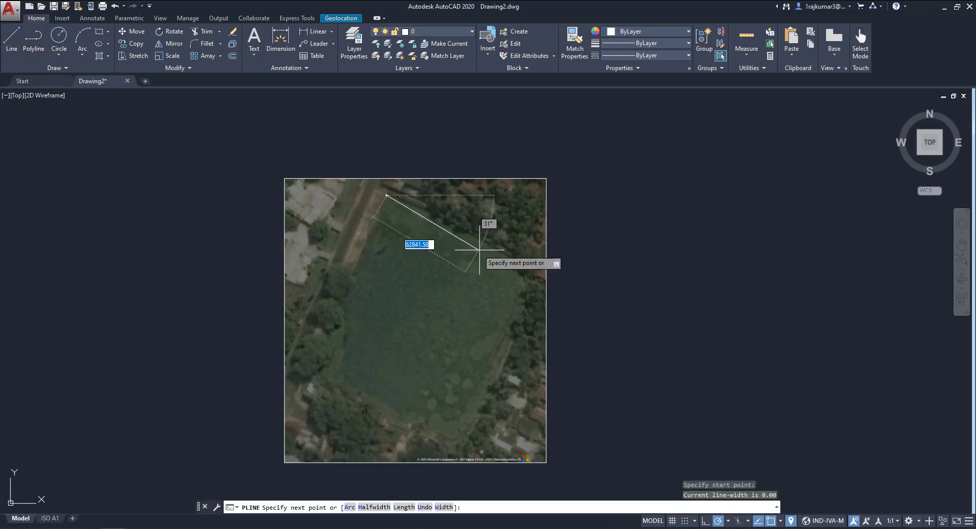
type("A")
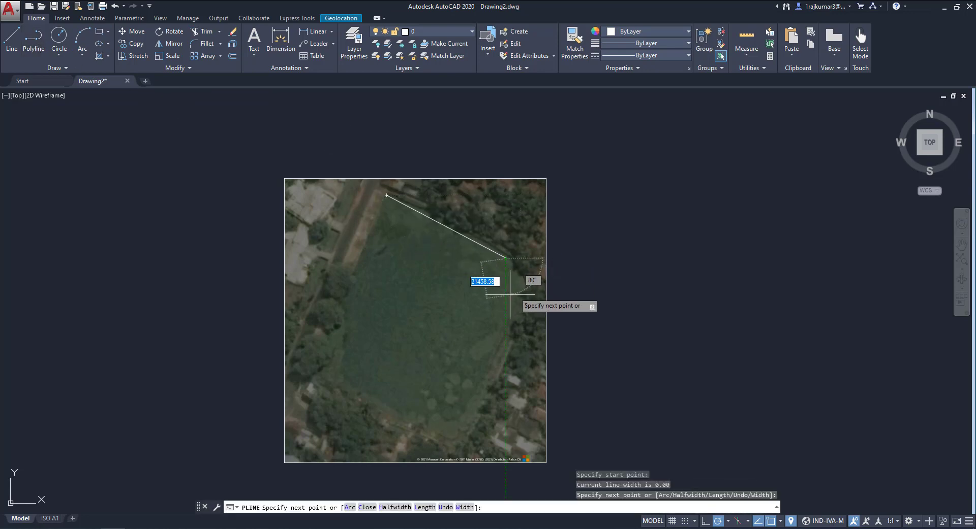
key("Return")
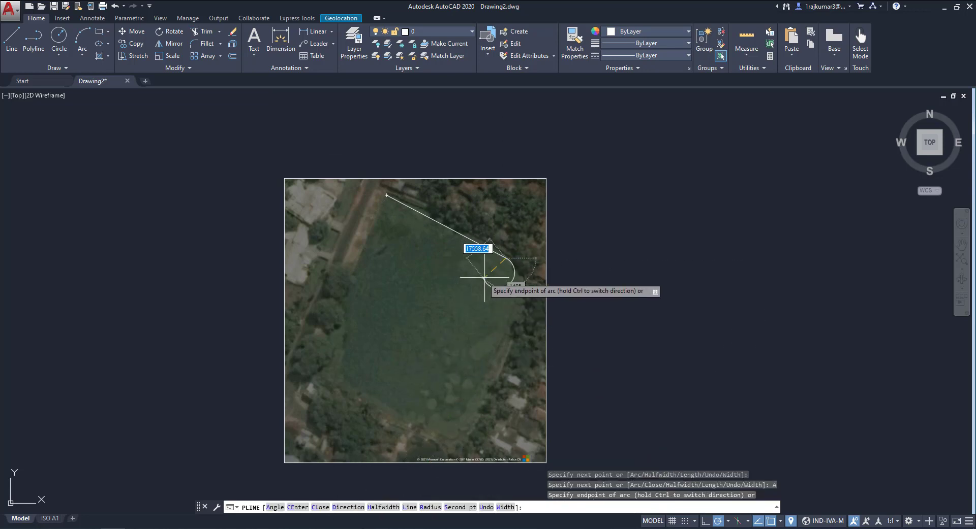
left_click(523, 290)
type("L")
key("Return")
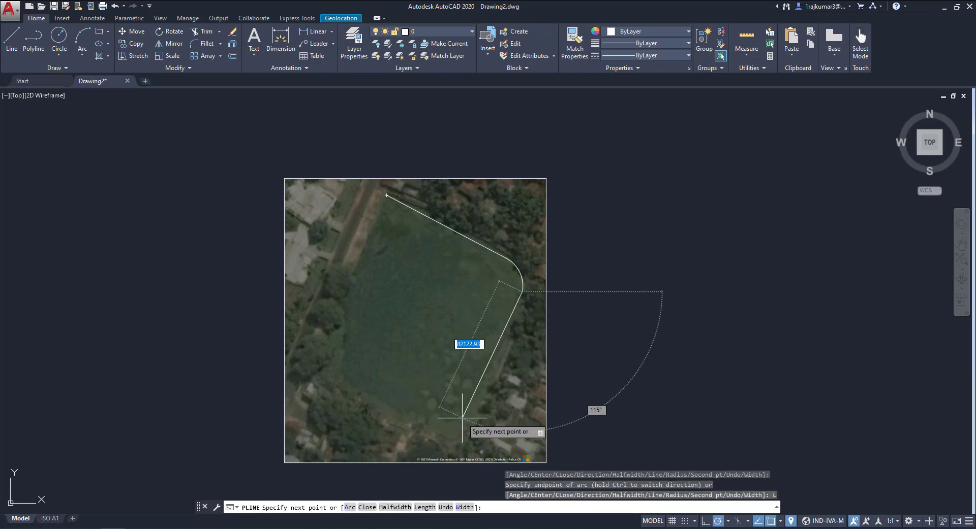
left_click(460, 431)
Step: Add an arc at the bottom corner and lines up the left edge, closing the outline at its start
type("A")
key("Return")
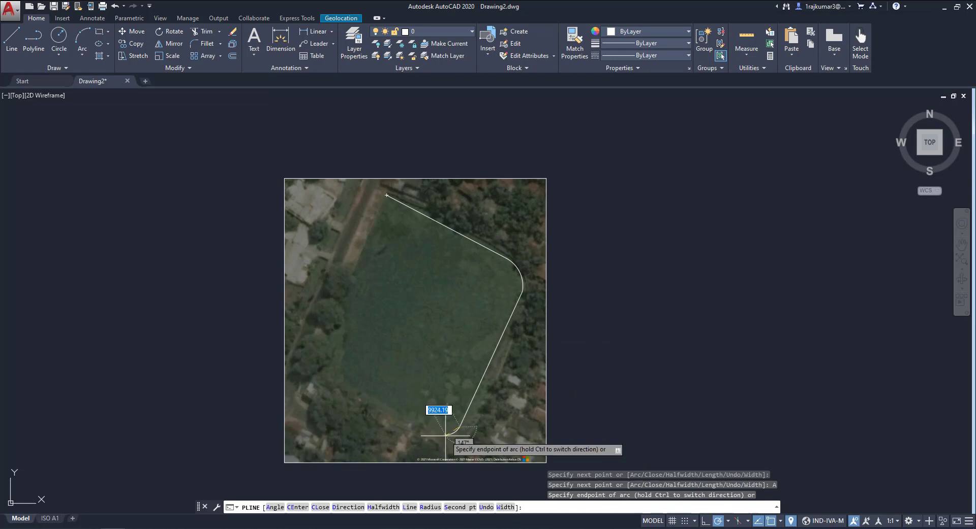
left_click(446, 436)
type("L")
key("Return")
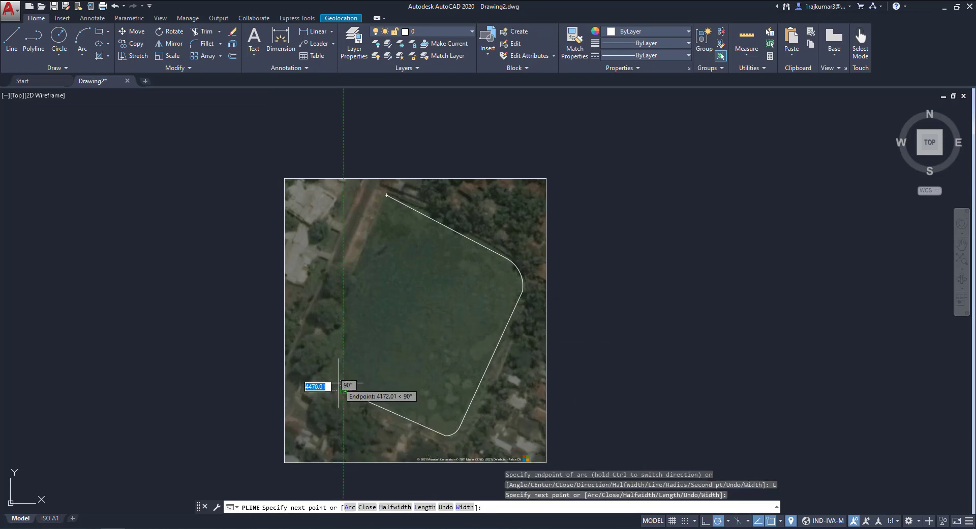
left_click(344, 391)
left_click(343, 302)
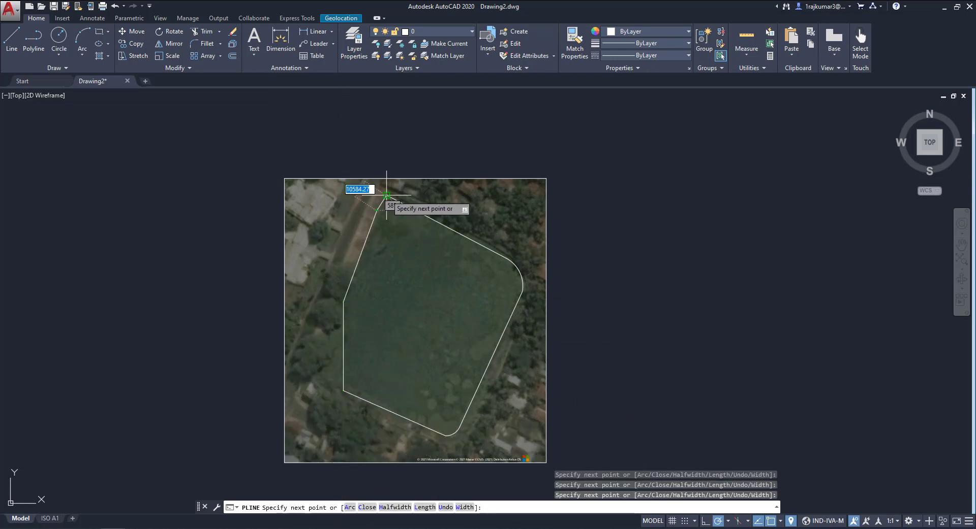
left_click(386, 196)
right_click(386, 195)
left_click(402, 200)
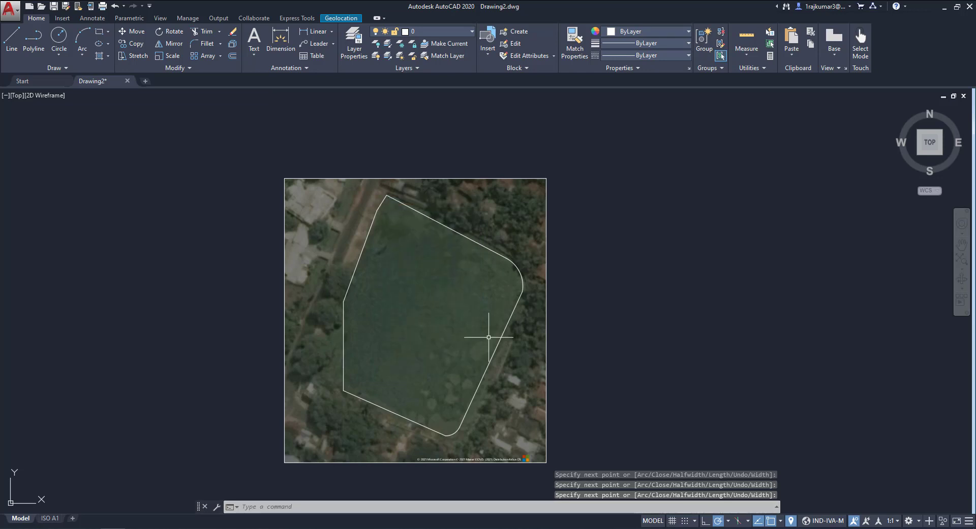
Step: Show the traced outline's properties: area 9951864106.1, length 385853.33
left_click(502, 256)
right_click(510, 232)
left_click(541, 476)
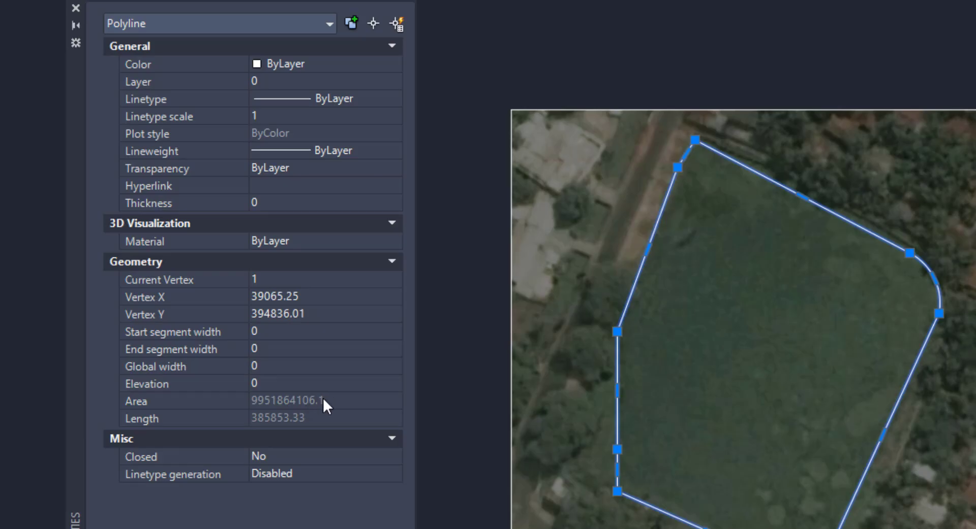
Step: Send the outline's Area value 9951864106.1 to QuickCalc and expand Units Conversion
left_click(329, 400)
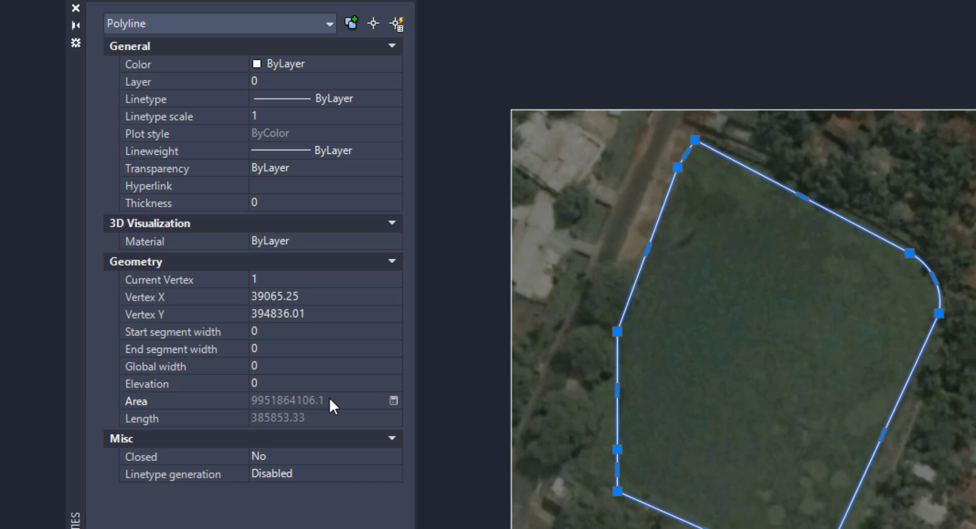
left_click(394, 400)
left_click(337, 433)
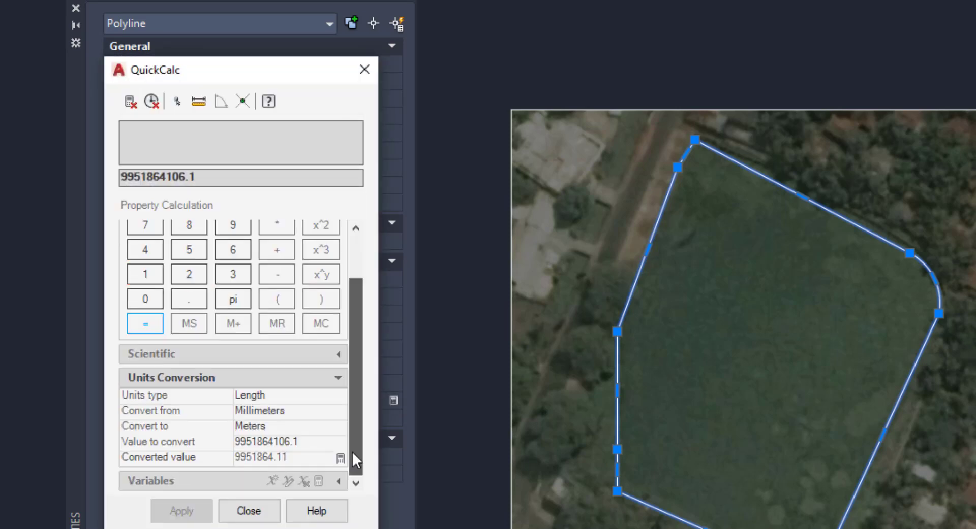
Step: Convert the Area from Square millimeters to Square meters, giving 9951.86411
left_click(300, 399)
left_click(300, 401)
left_click(294, 426)
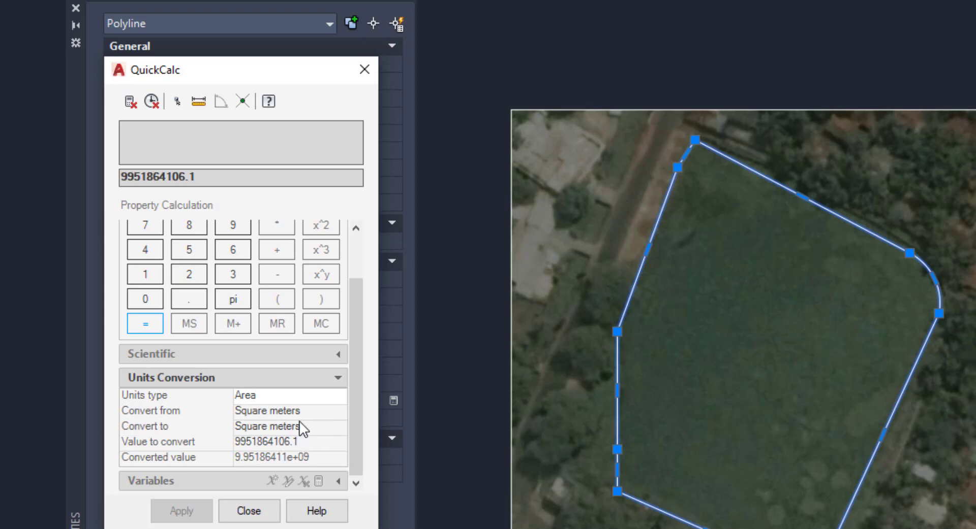
left_click(302, 412)
left_click(301, 413)
left_click(307, 511)
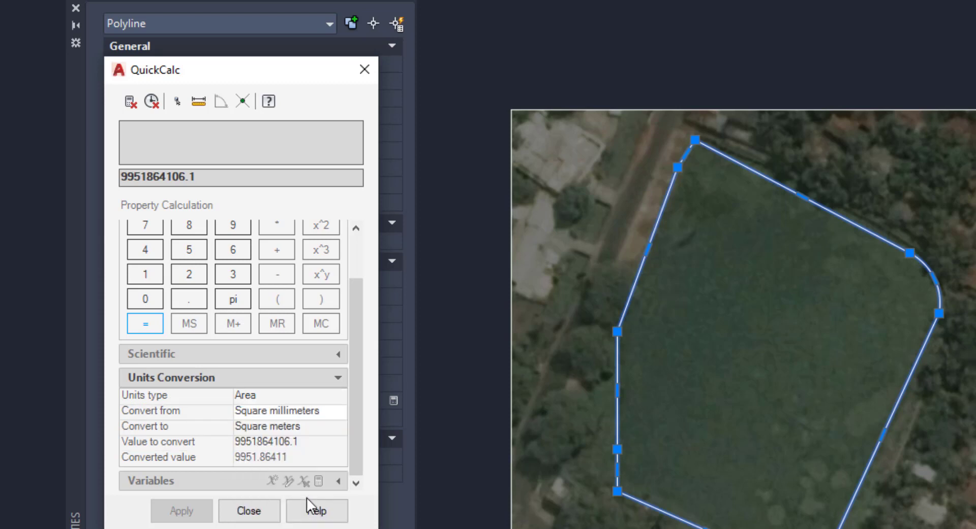
left_click(300, 458)
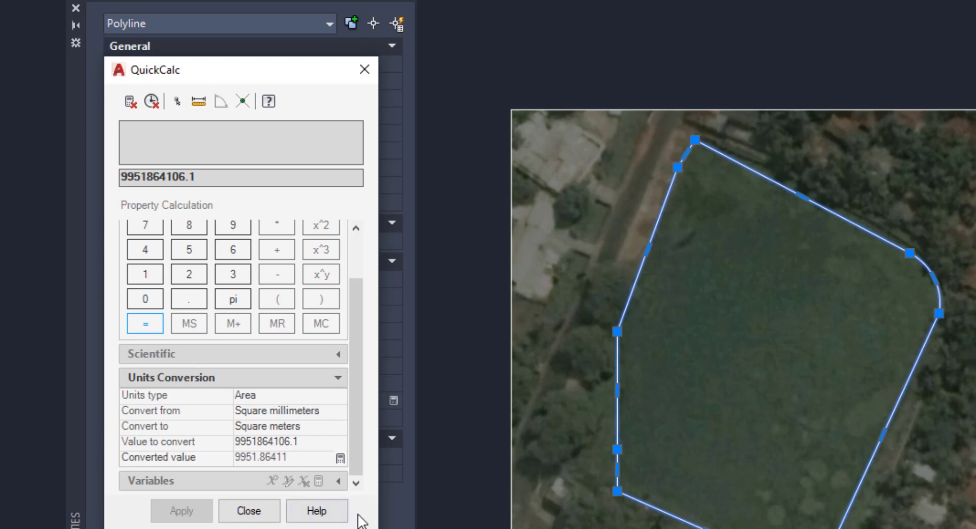
left_click_drag(378, 518, 546, 516)
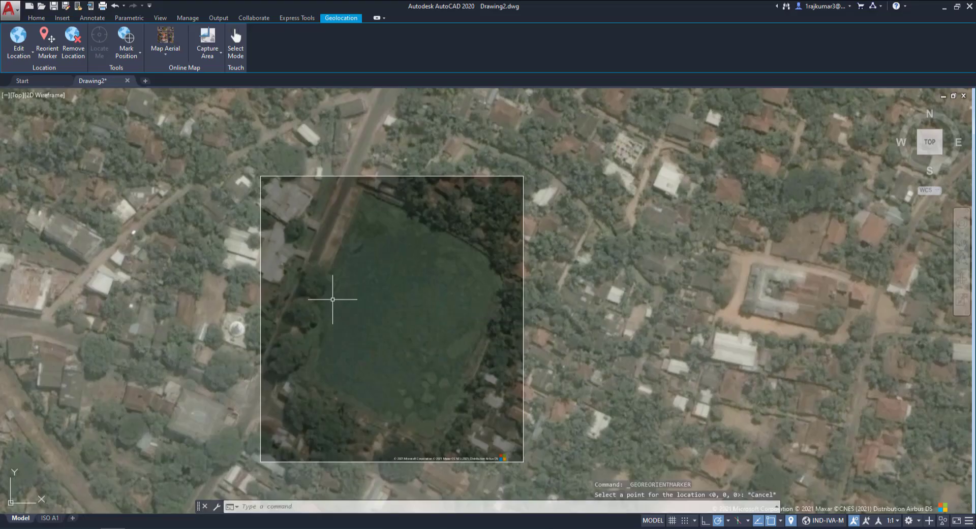
Step: Zoom out and back in to show the live aerial map around the captured field image
scroll(426, 296, "down", 2)
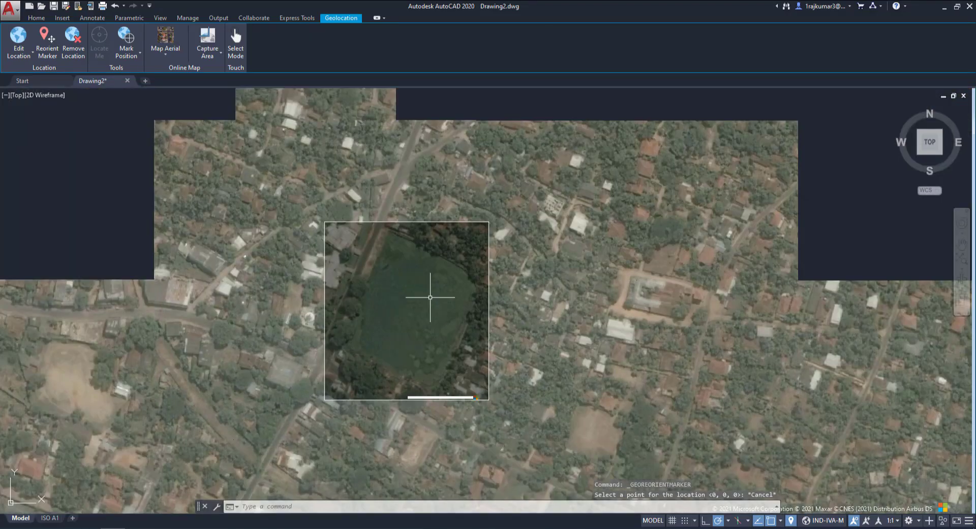
scroll(388, 295, "up", 2)
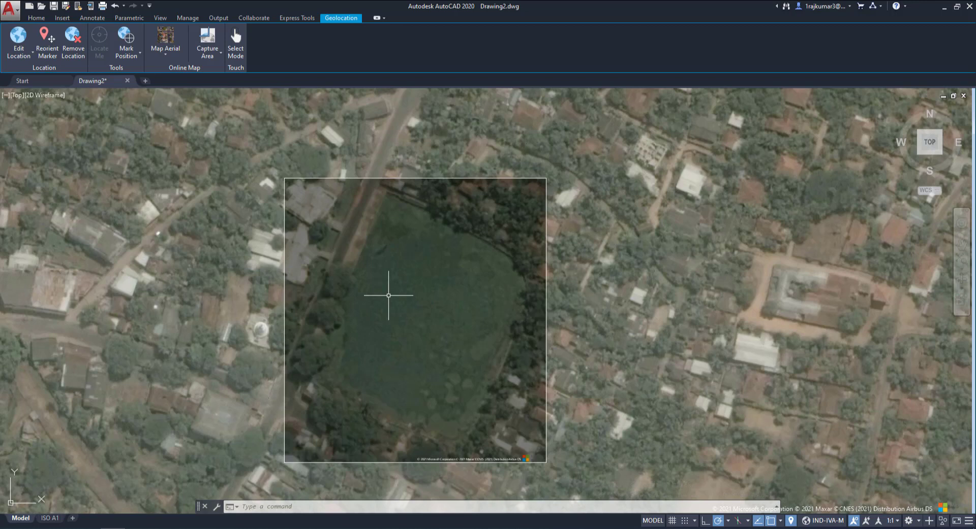